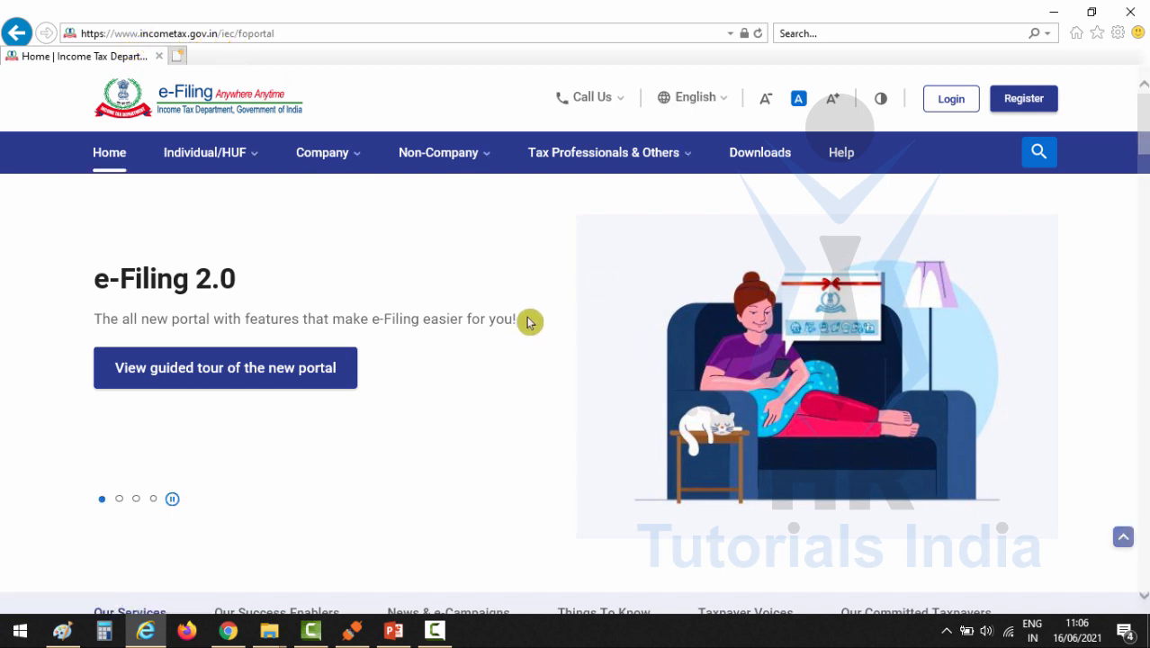
Step: Log in to the e-Filing portal with the user ID and account password, confirming the secure access message
left_click(947, 101)
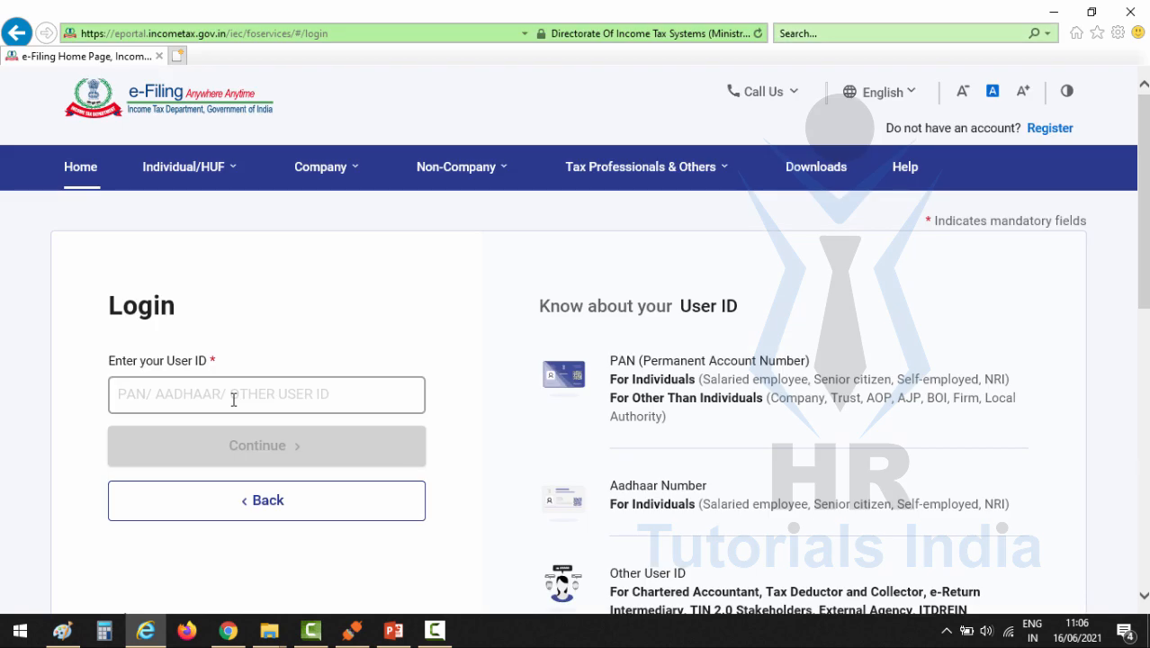
left_click(233, 400)
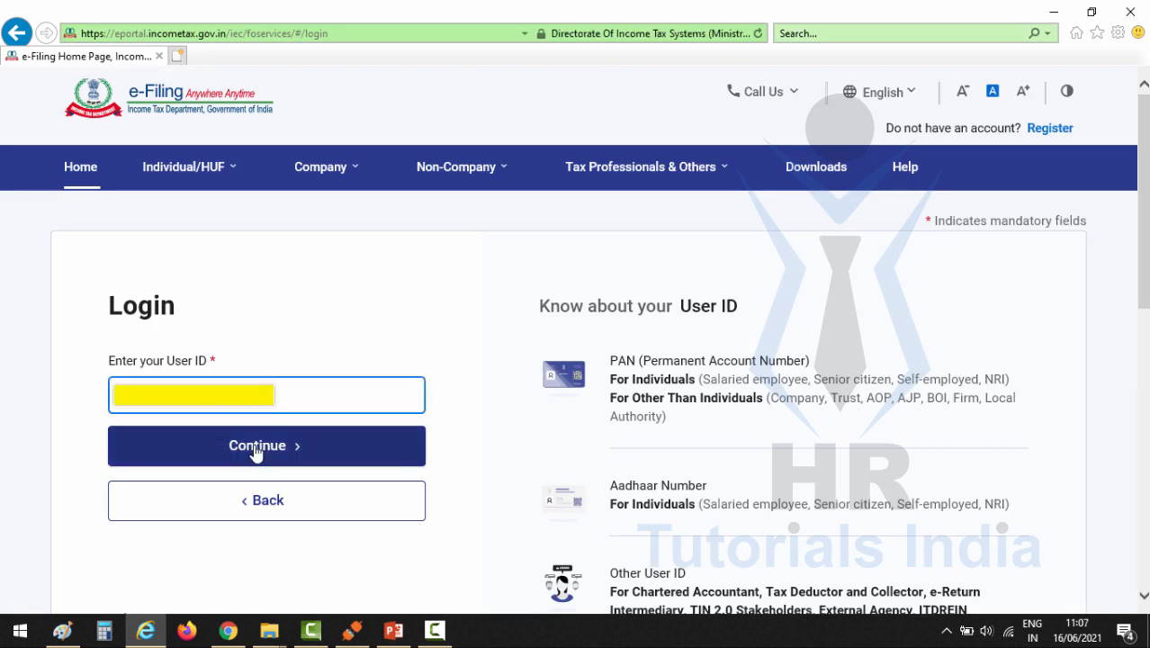
left_click(257, 447)
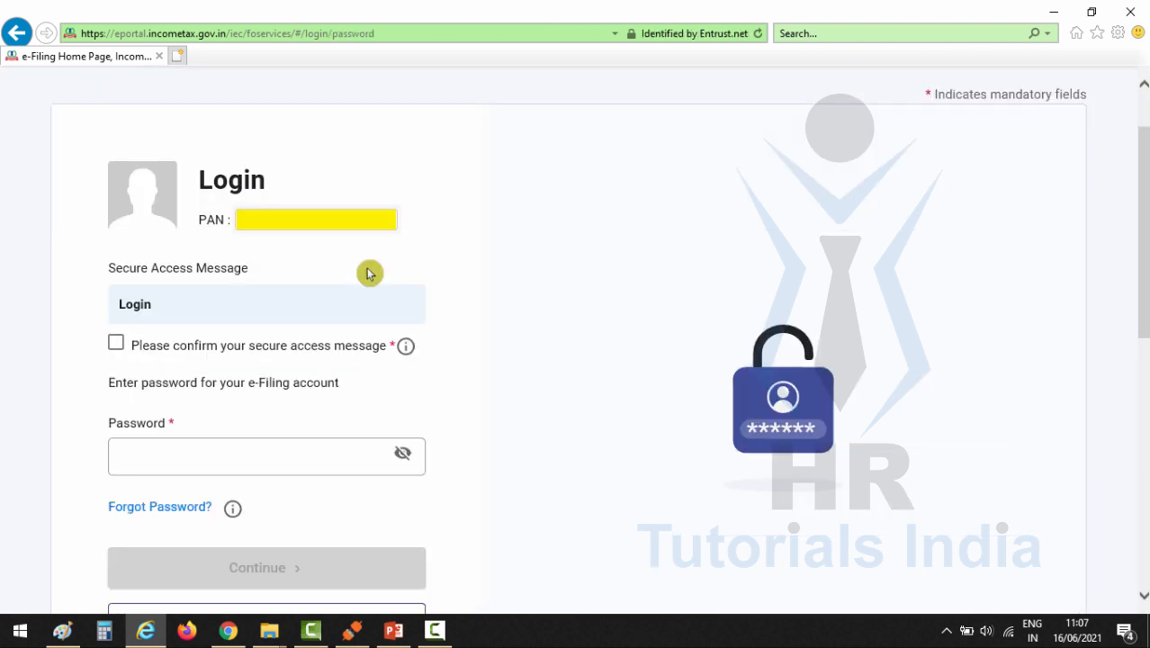
left_click(116, 345)
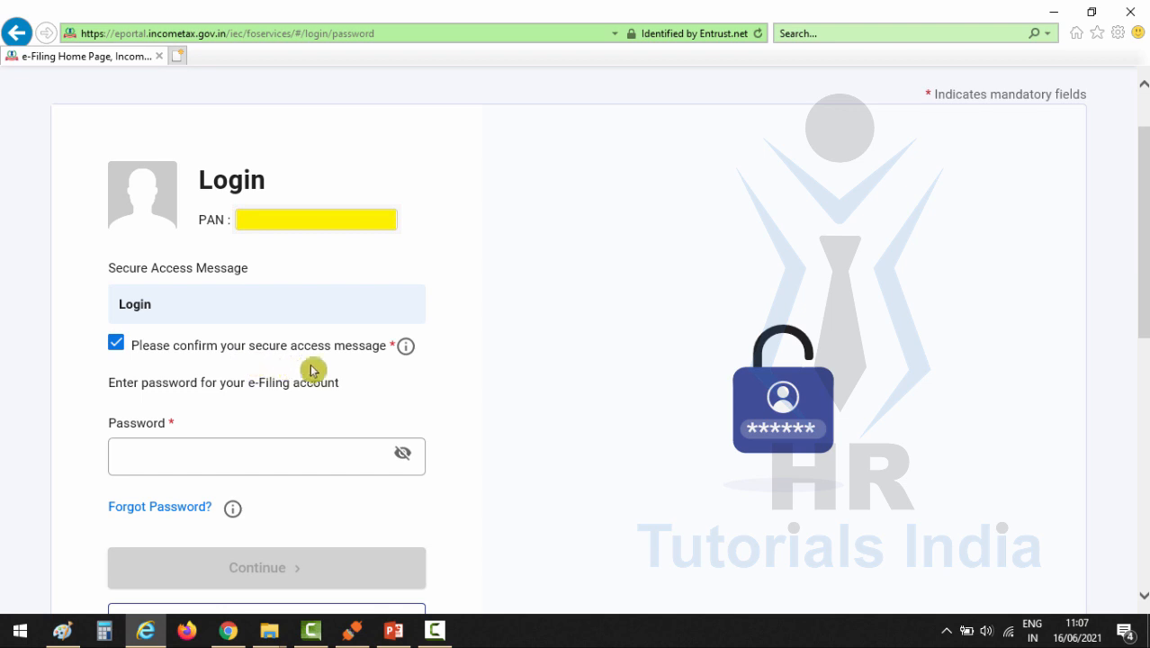
left_click(229, 457)
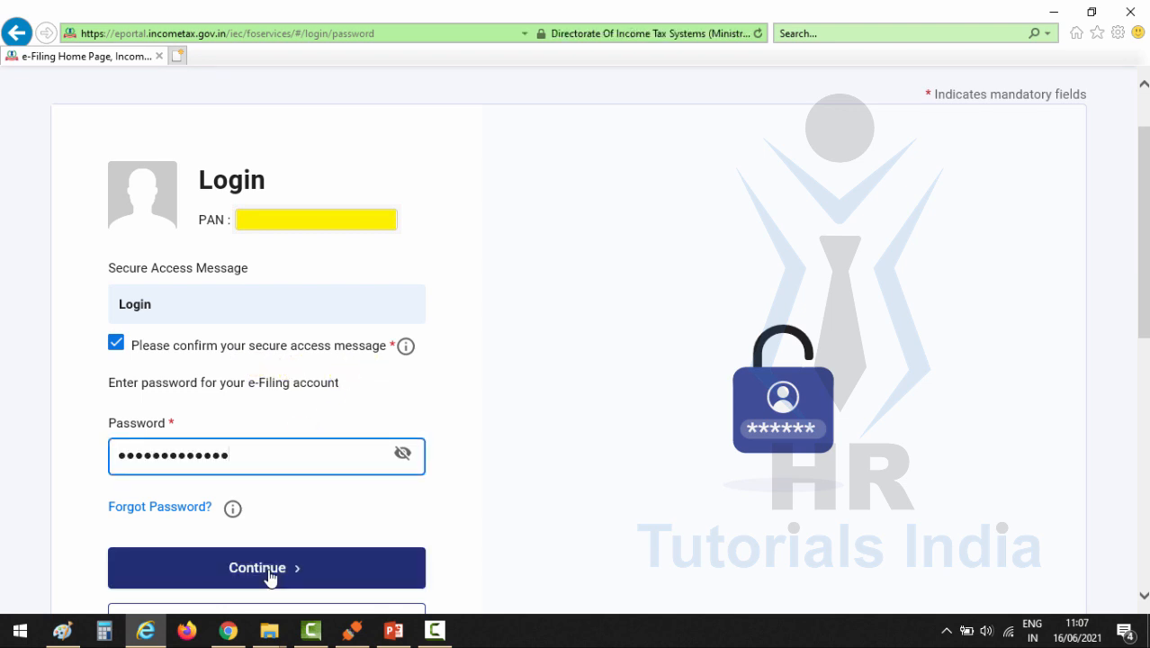
left_click(267, 571)
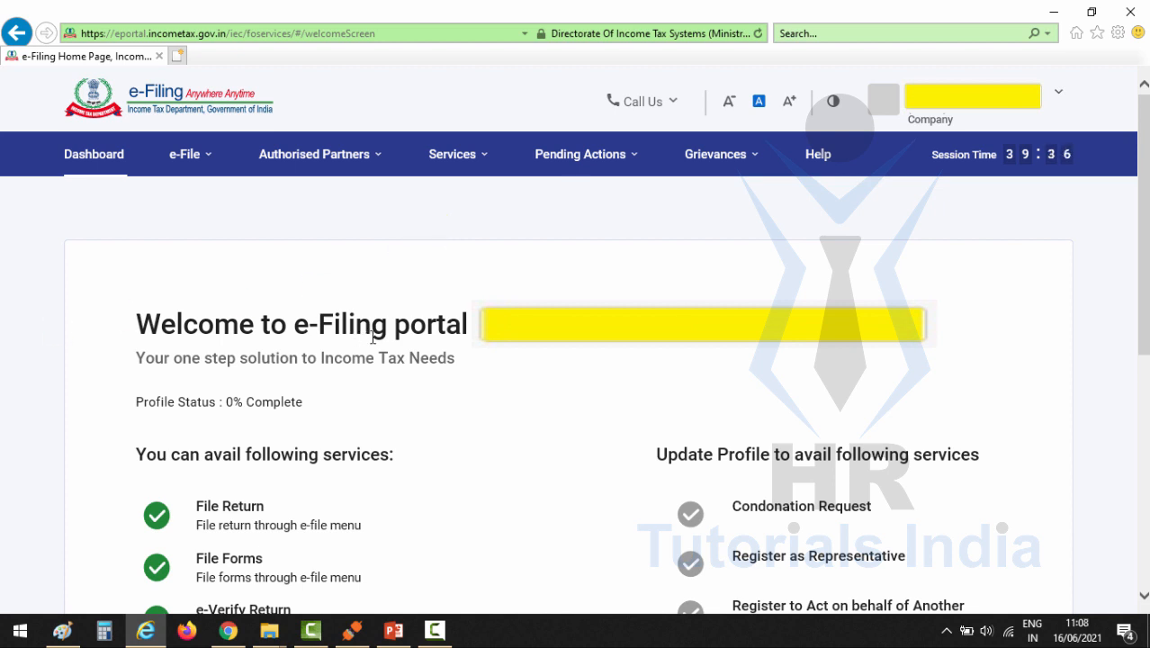
Step: Open the filing of income tax forms and start Form No. 15CA, Information for payment to Non-Resident
left_click(208, 162)
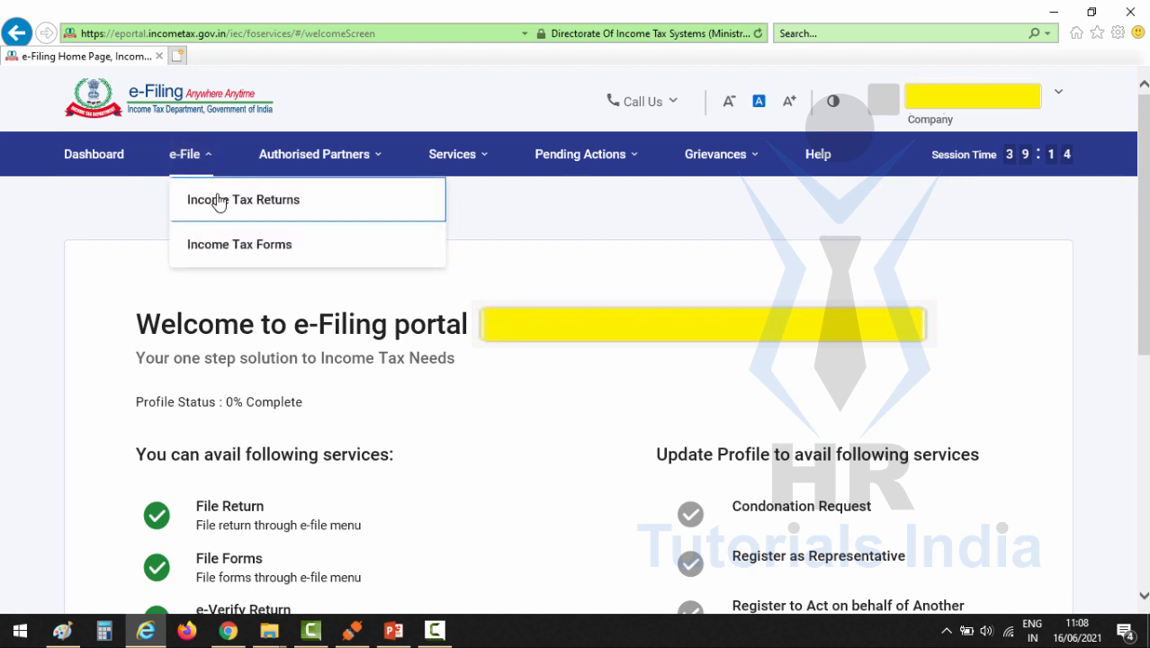
mouse_move(227, 253)
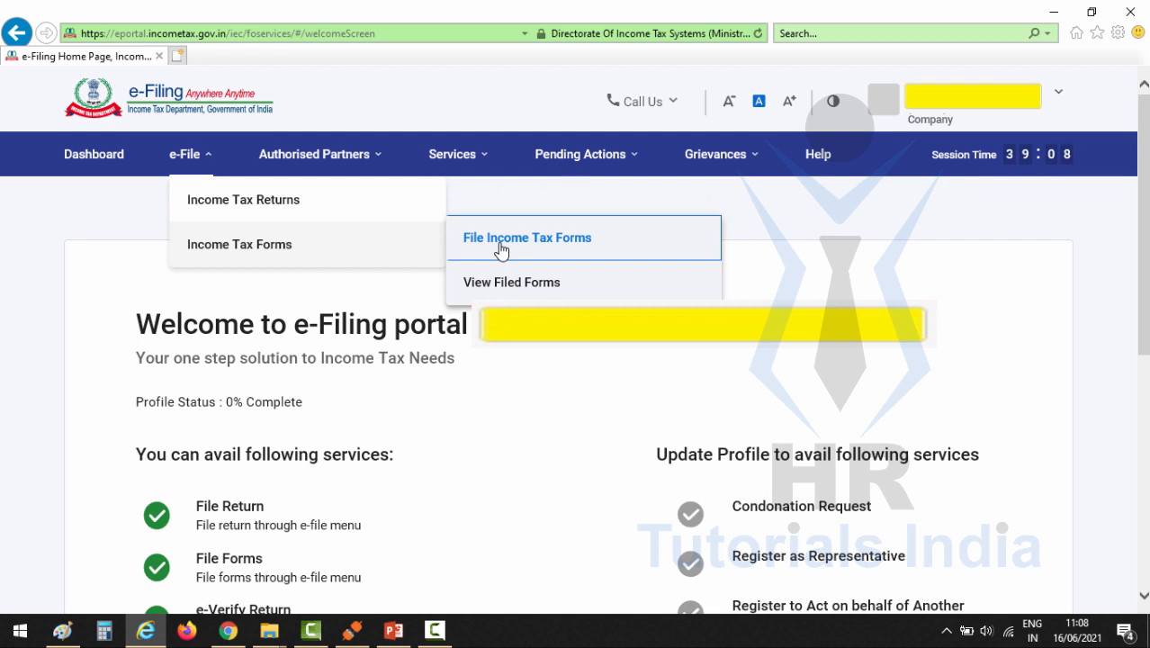
left_click(558, 245)
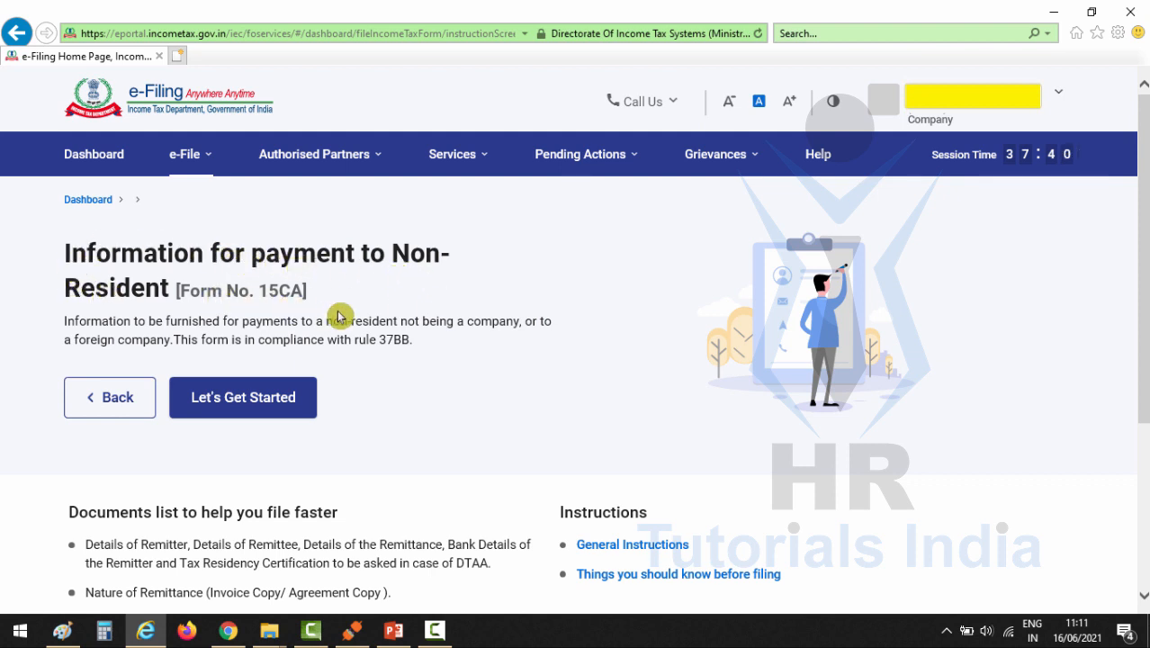
left_click(250, 406)
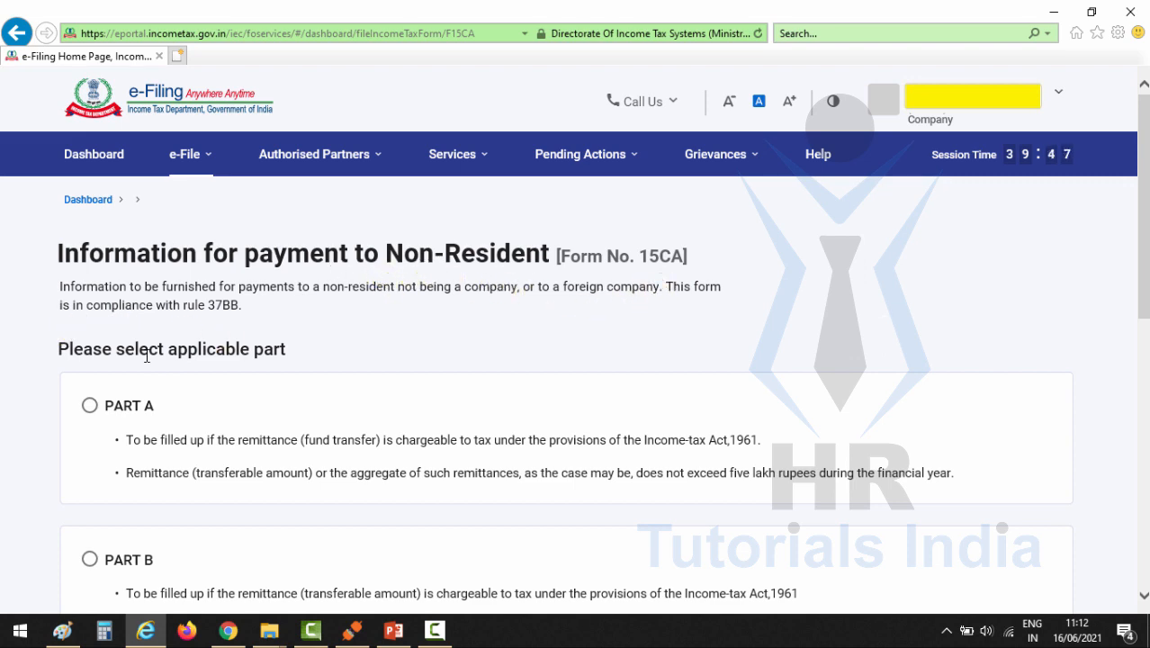
Step: Examine the conditions for Parts A, B, C and D of Form 15CA, including the five lakh rupees limit and the Form 15CB requirement
scroll(396, 351, "down", 3)
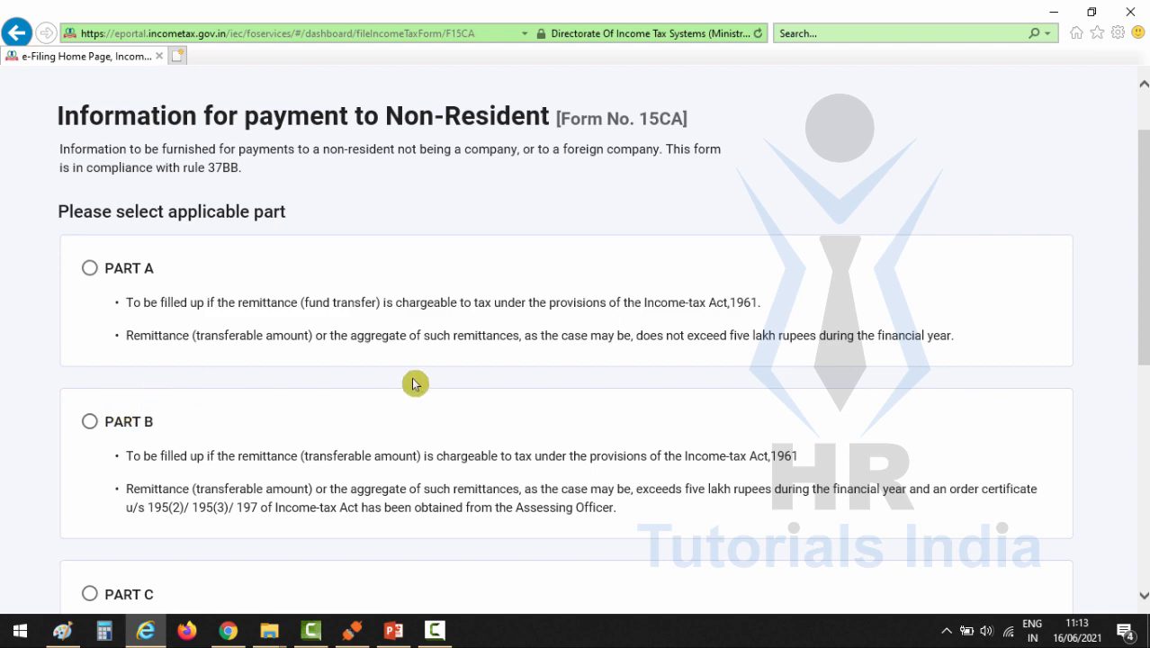
left_click_drag(666, 335, 946, 353)
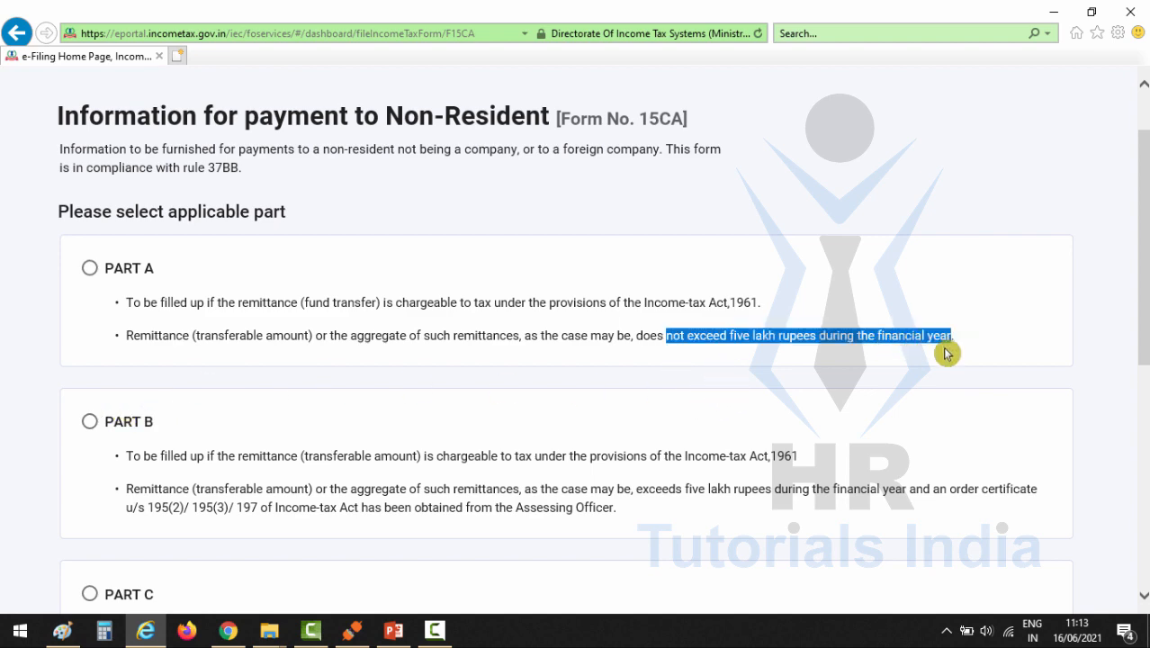
scroll(400, 530, "down", 3)
left_click_drag(652, 330, 893, 324)
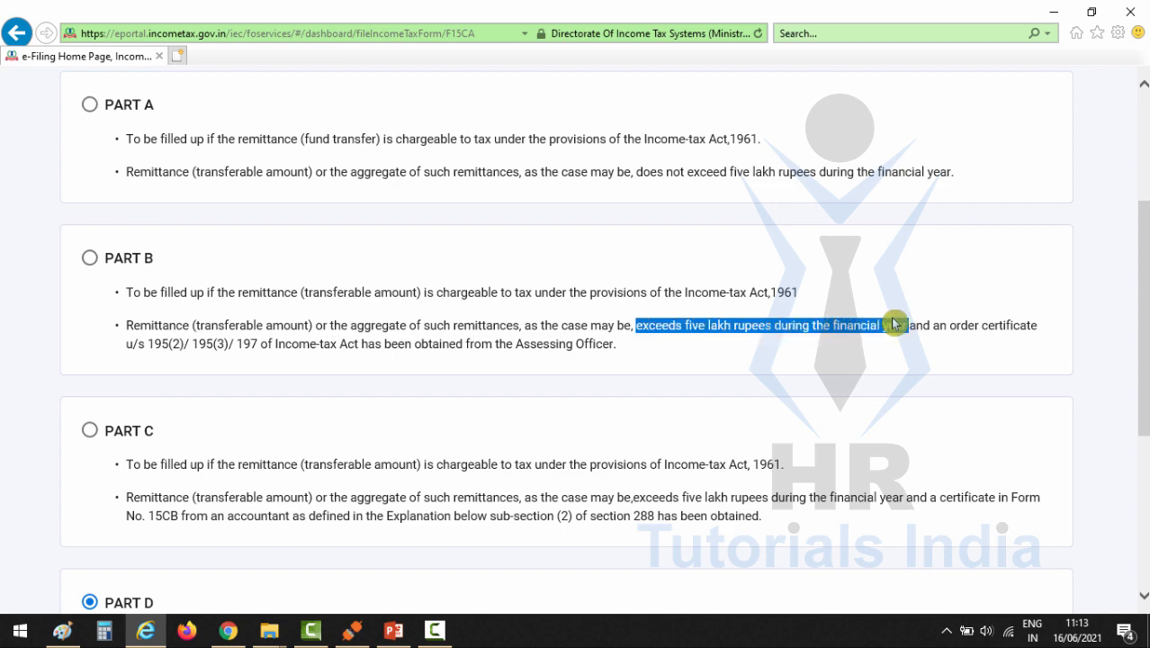
scroll(674, 387, "down", 3)
left_click_drag(634, 334, 926, 346)
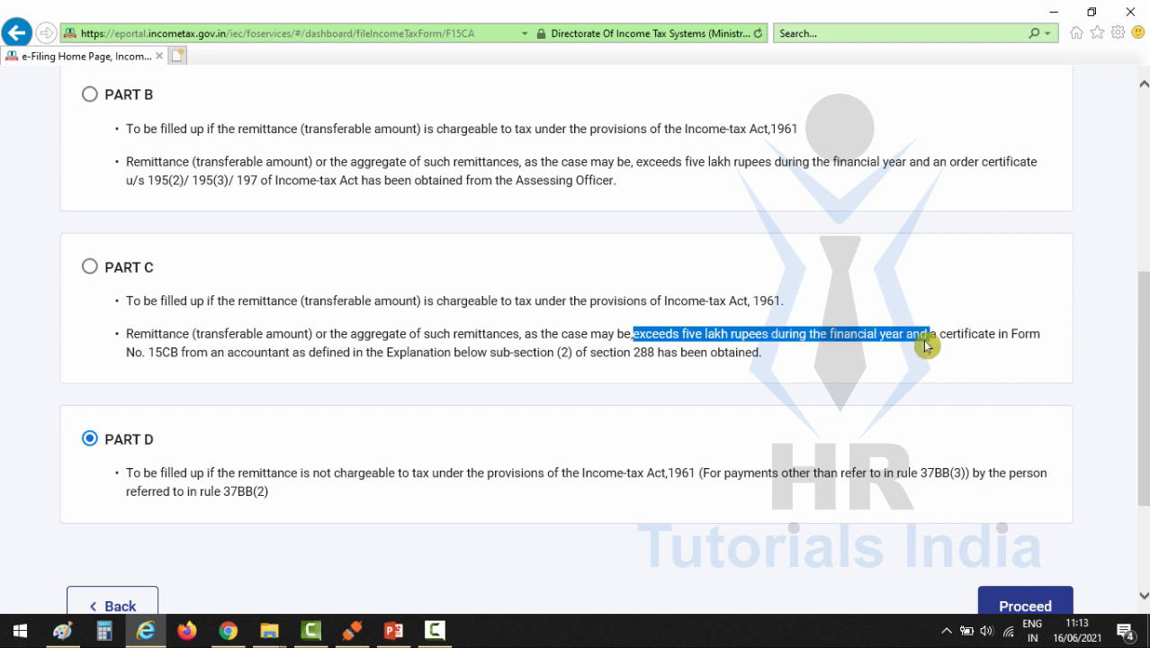
left_click(929, 348)
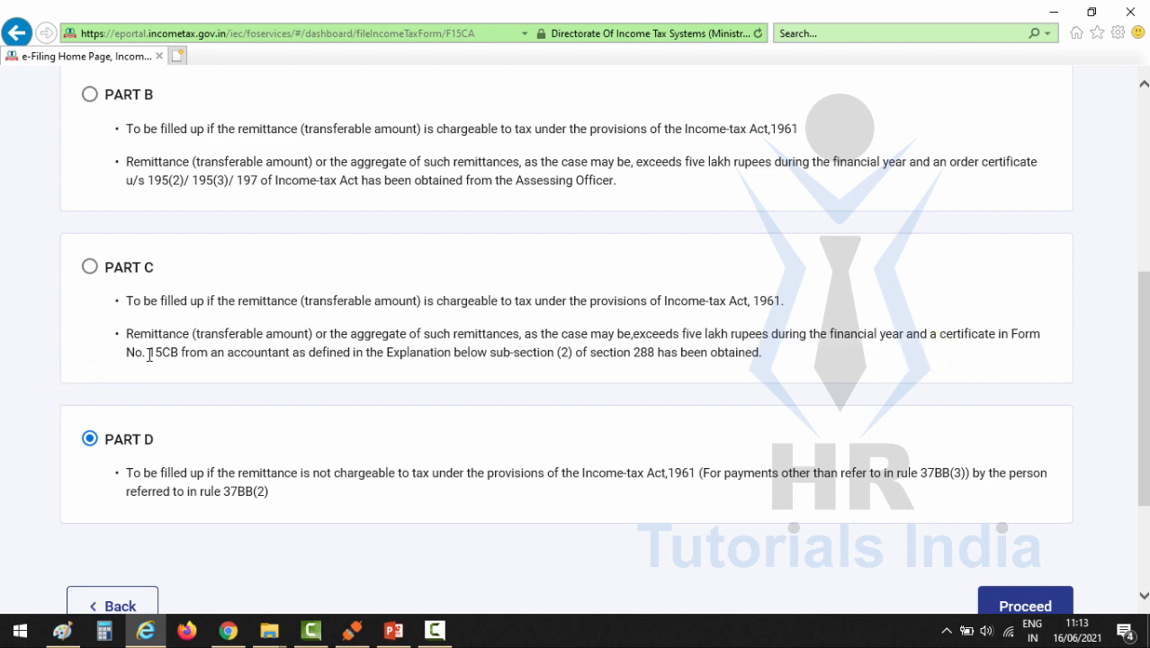
left_click_drag(130, 355, 292, 353)
left_click(334, 376)
scroll(359, 376, "down", 2)
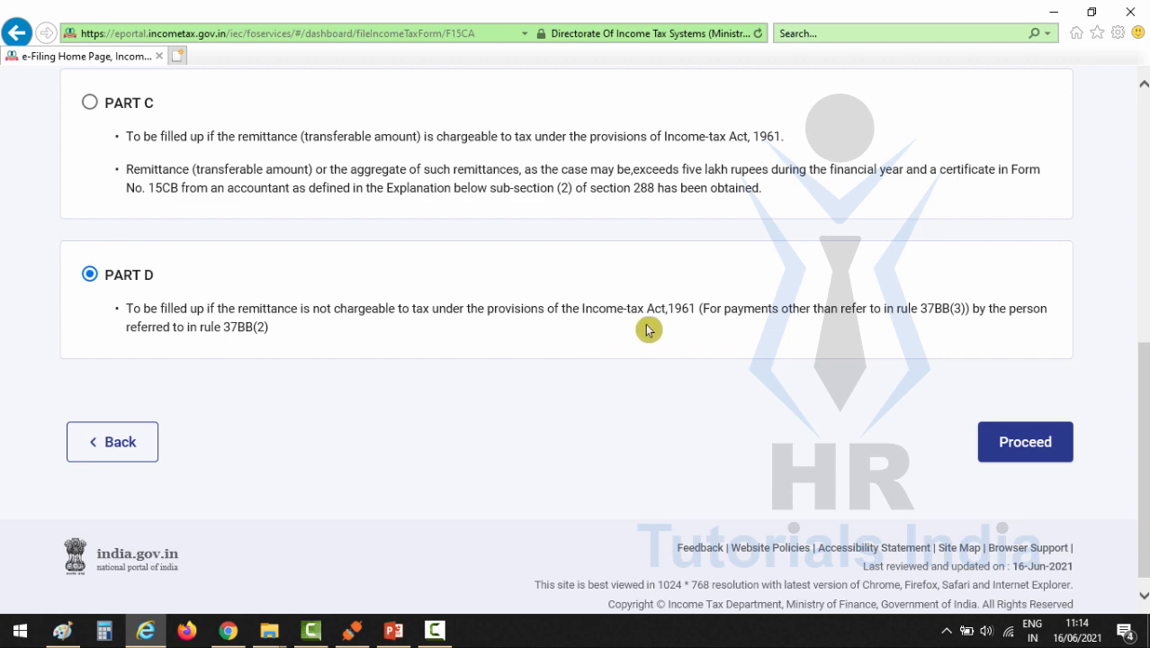
scroll(387, 324, "up", 10)
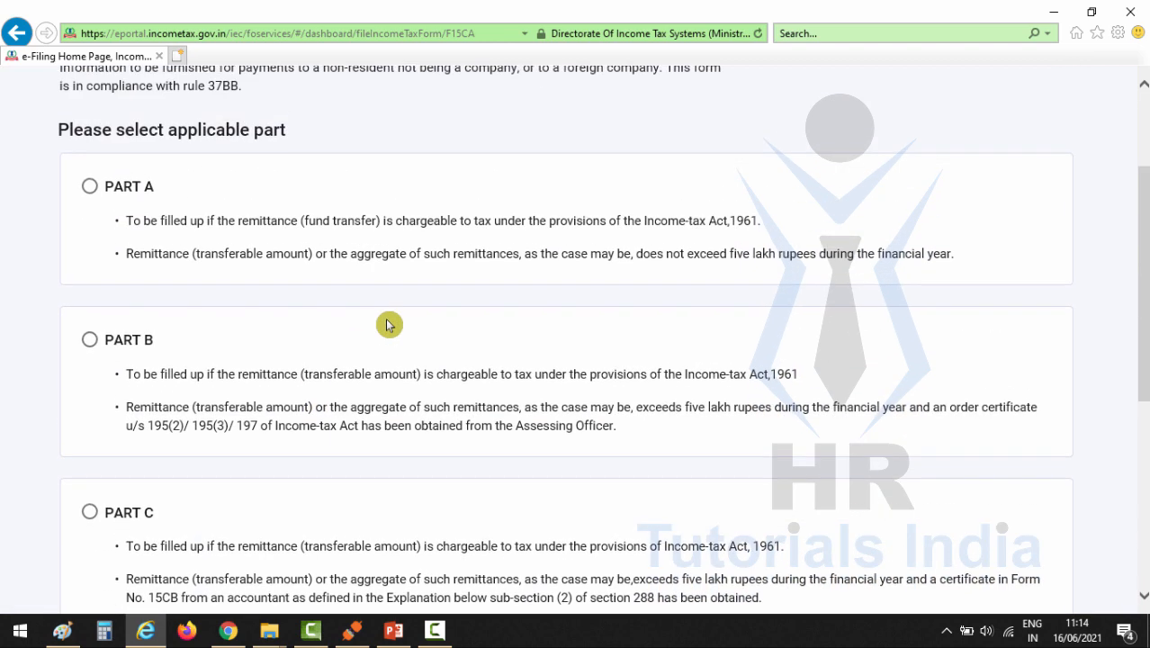
scroll(387, 324, "down", 10)
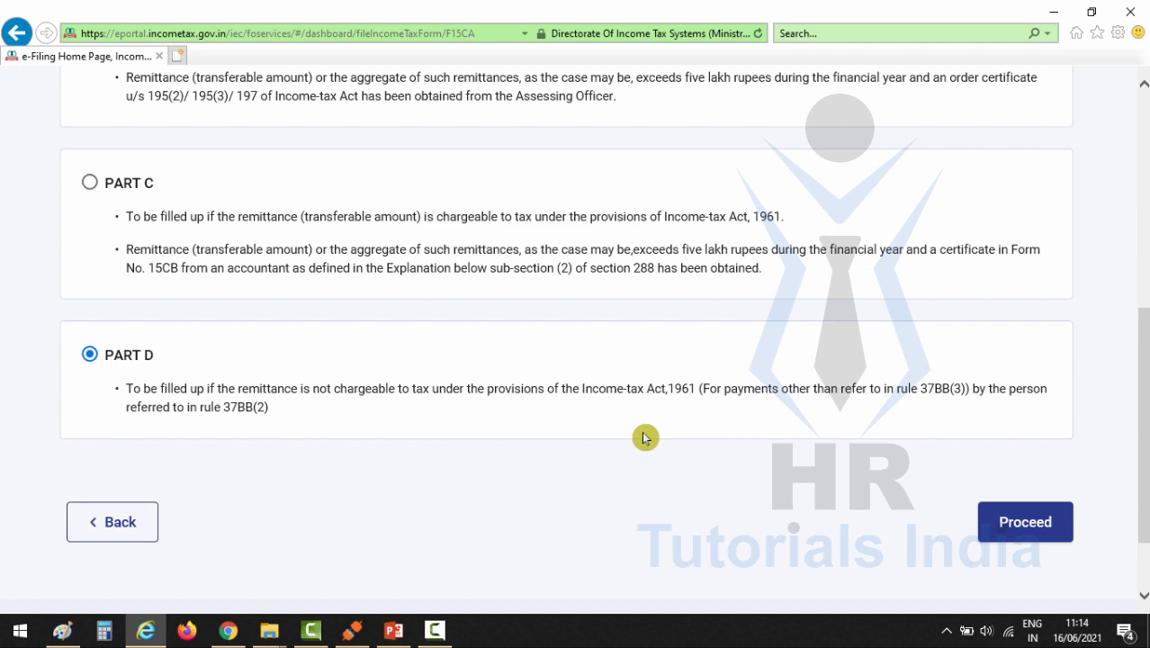
Step: Proceed with Part D of Form 15CA and review its section overview
left_click(1027, 534)
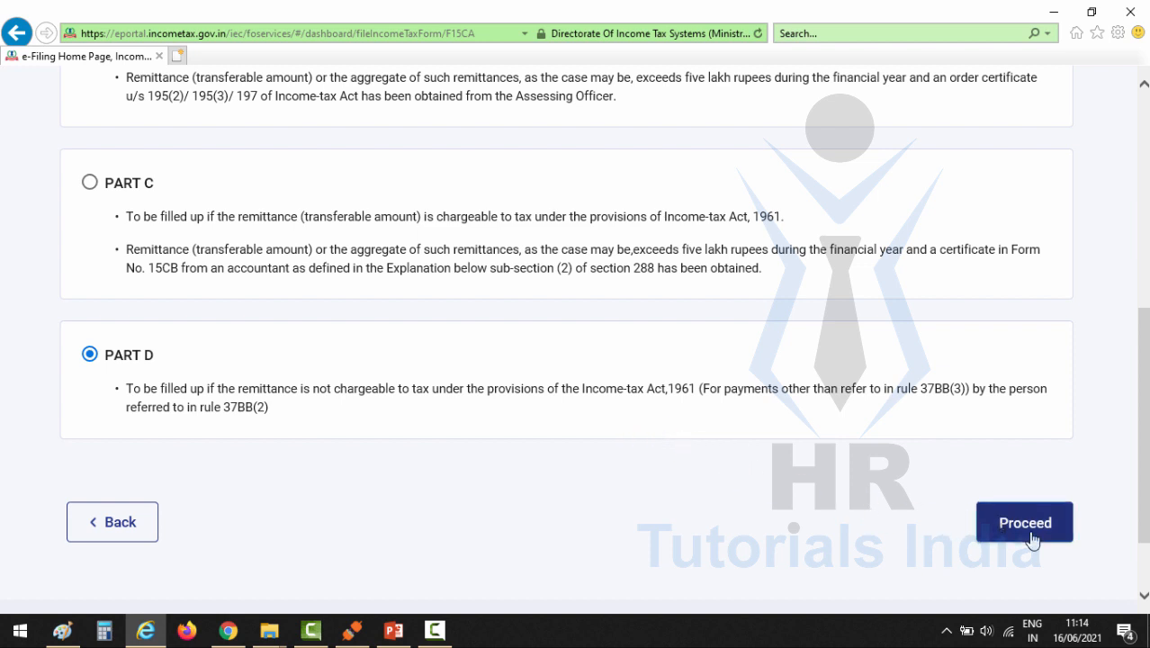
left_click_drag(60, 253, 205, 264)
left_click(236, 261)
left_click_drag(380, 265, 50, 255)
left_click(469, 245)
scroll(226, 283, "down", 2)
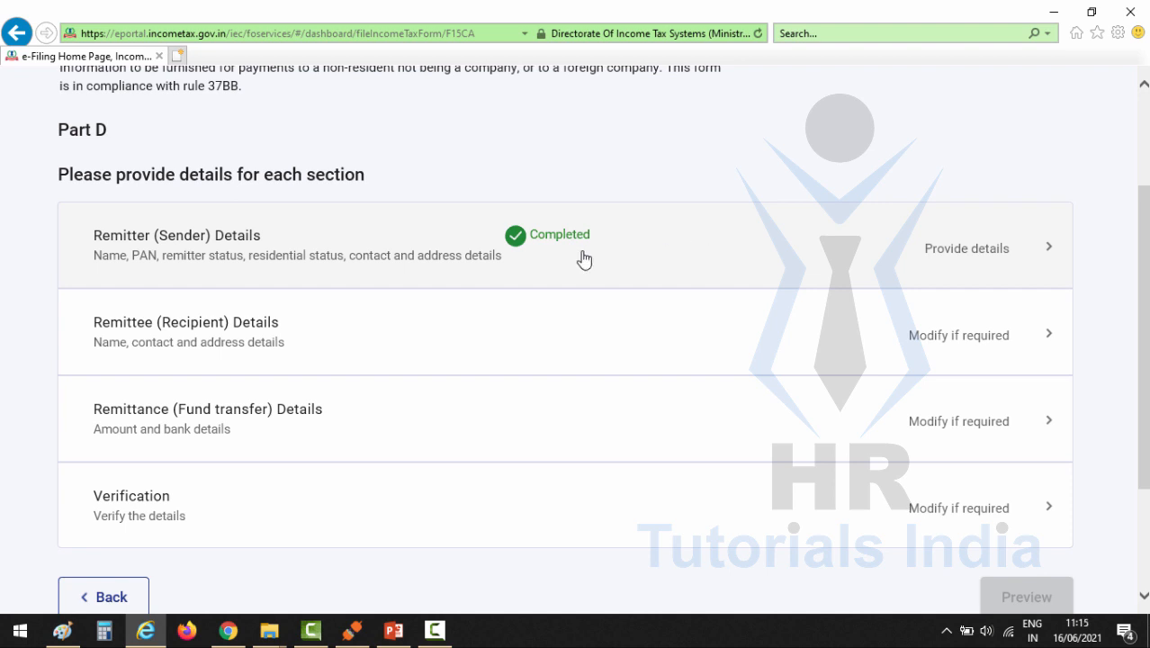
Step: In the Remitter (Sender) Details, set the residential status of remitter to Domestic company and save the section
left_click_drag(87, 246, 250, 236)
left_click(344, 243)
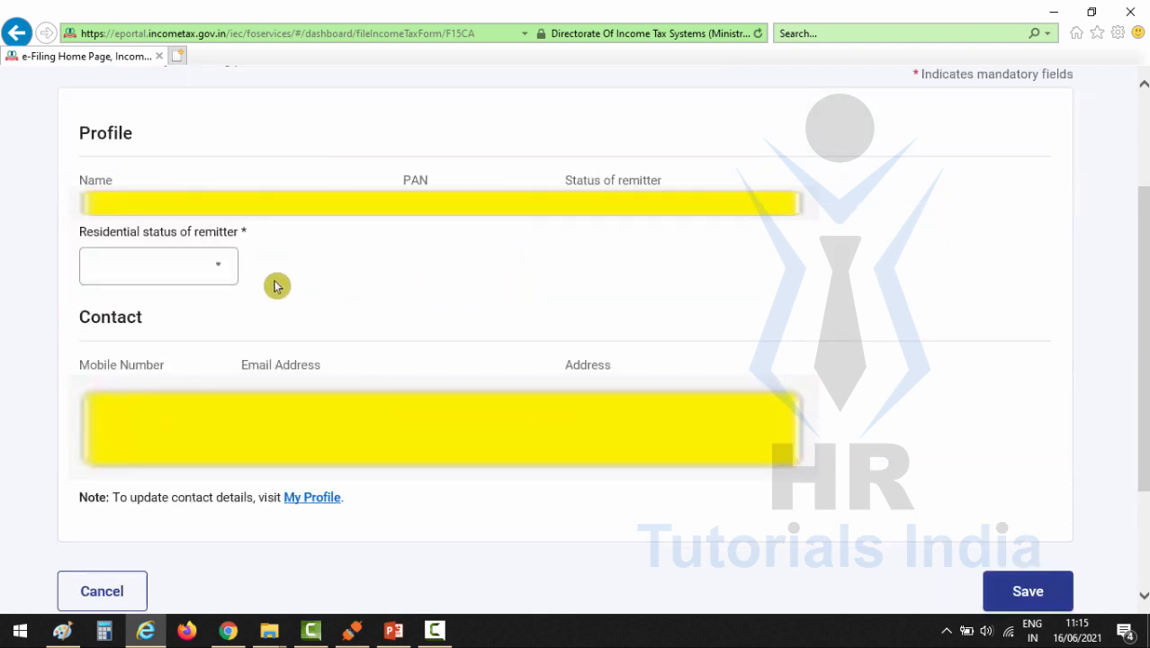
left_click(220, 266)
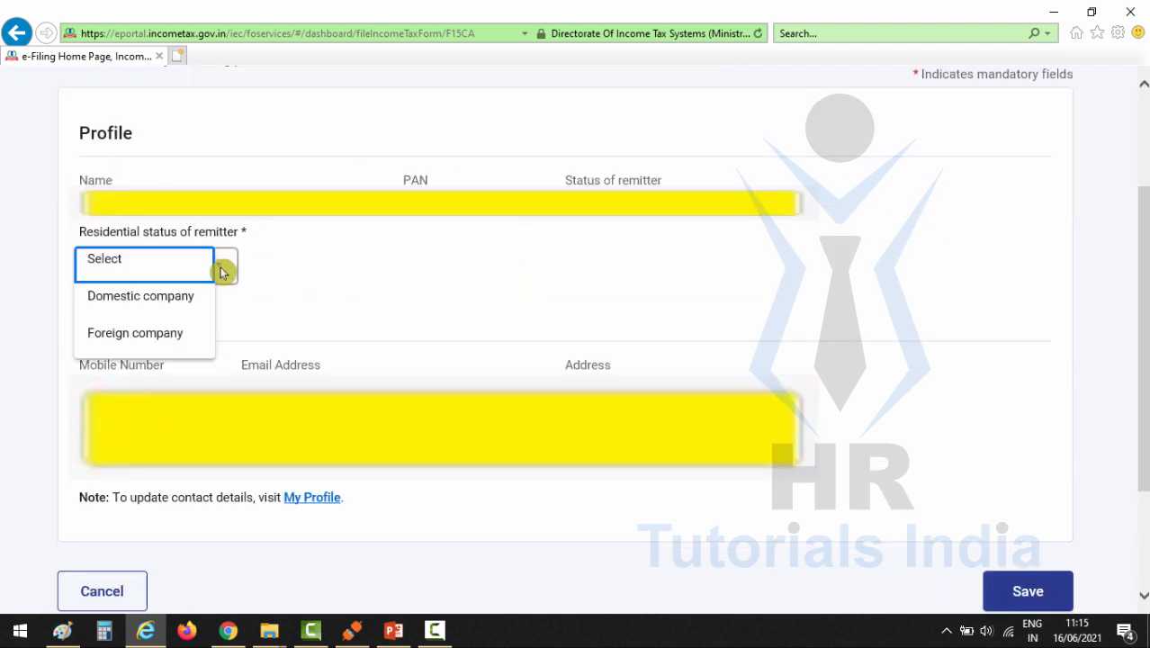
left_click(160, 307)
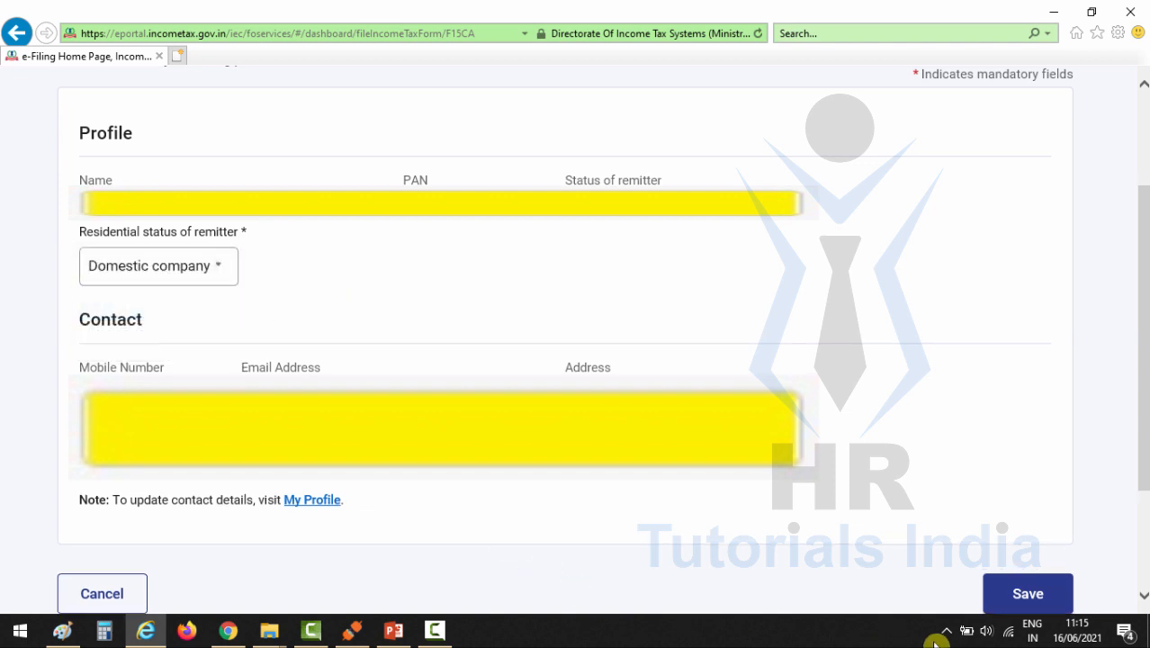
scroll(1014, 589, "up", 2)
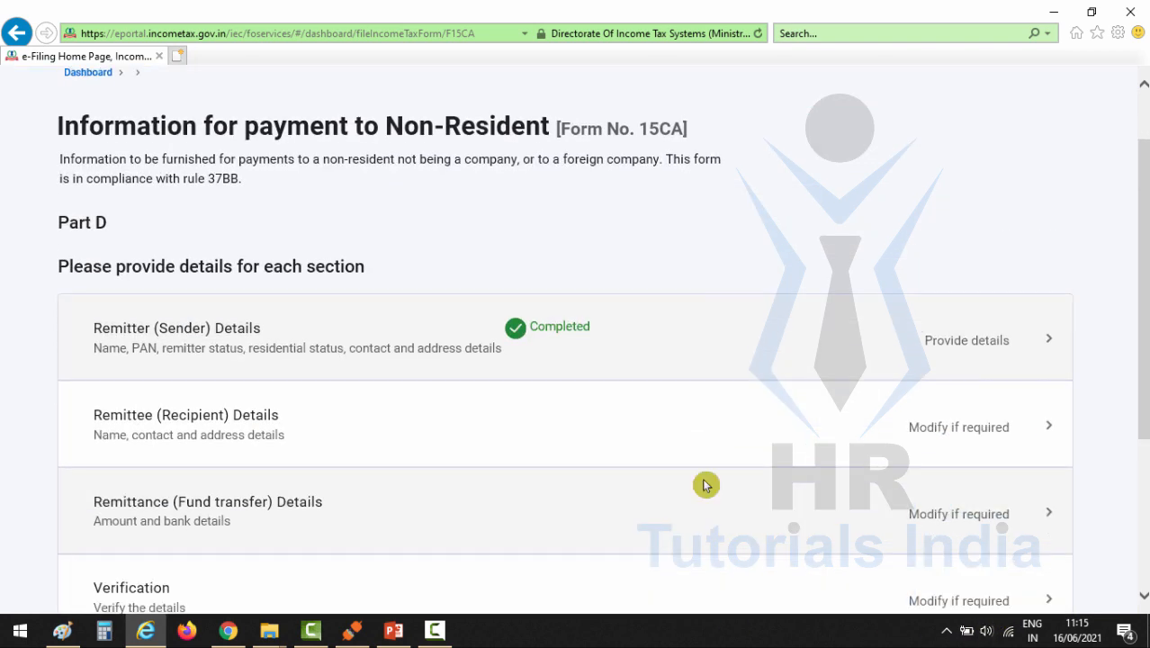
Step: In the Remittee (Recipient) Details, enter HETZNER ONLINE GMBH as the recipient's name and Hetzner Sever as the saved remittee name
scroll(551, 362, "down", 2)
scroll(631, 266, "down", 1)
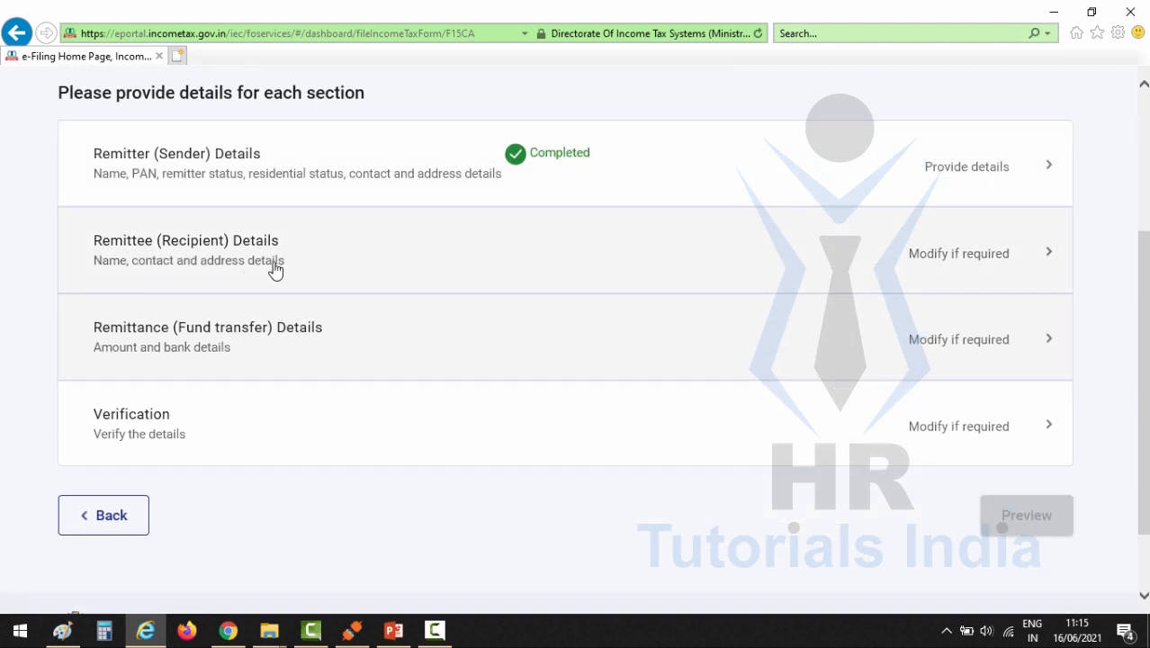
left_click(486, 267)
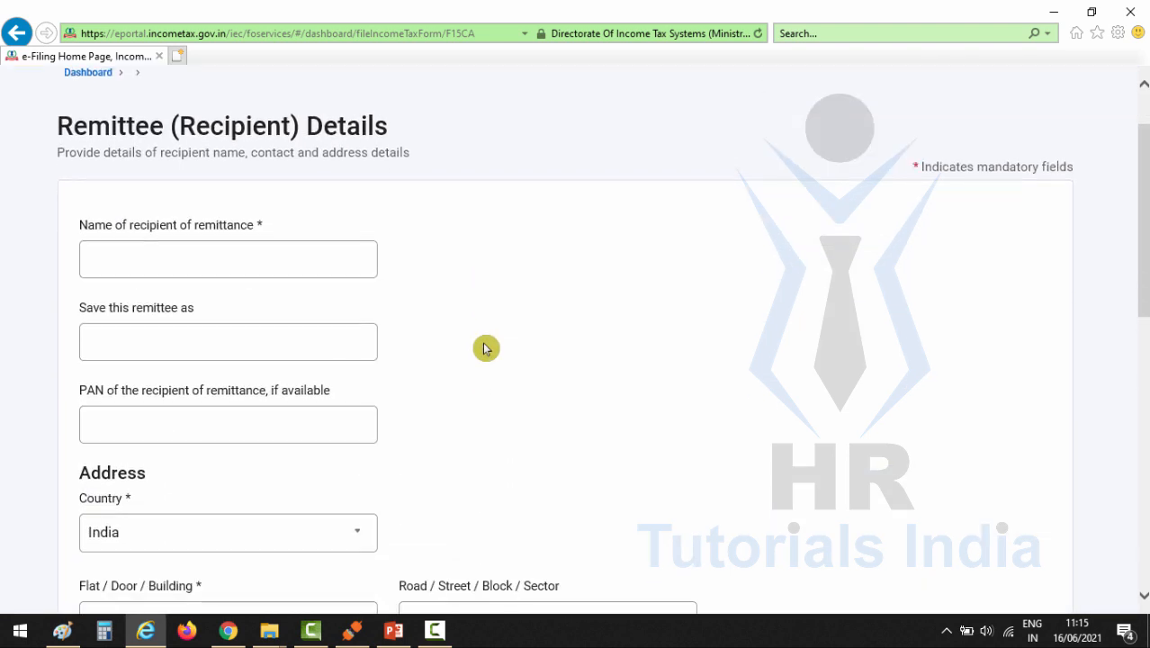
left_click(220, 326)
left_click(183, 259)
left_click(184, 259)
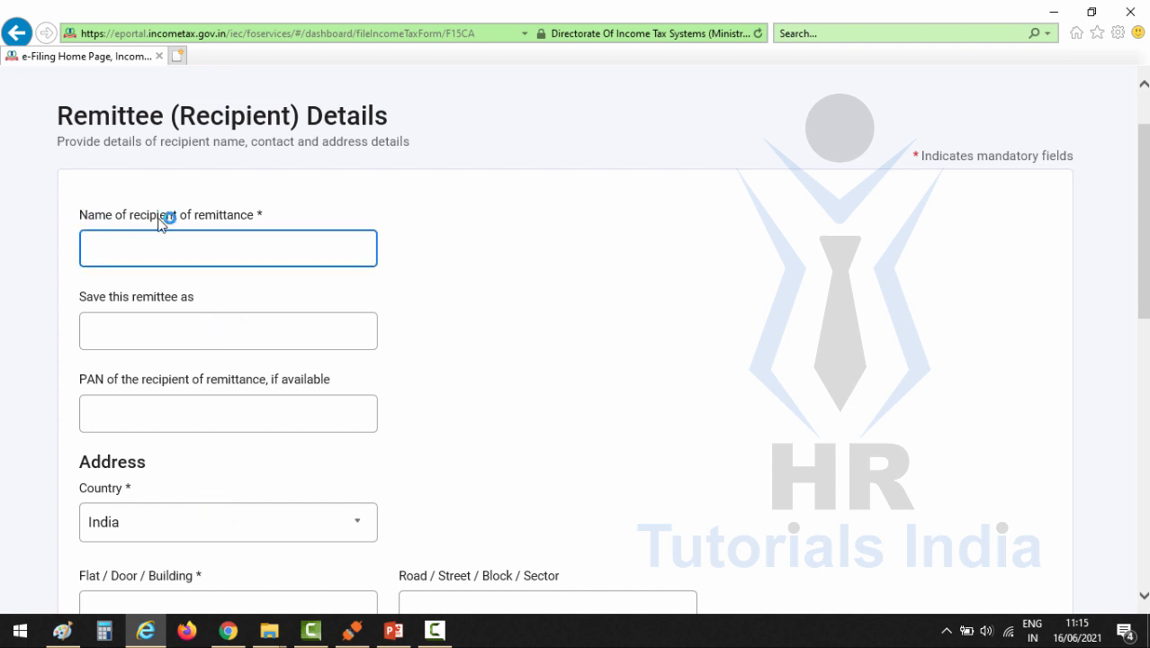
left_click(155, 220)
left_click(192, 246)
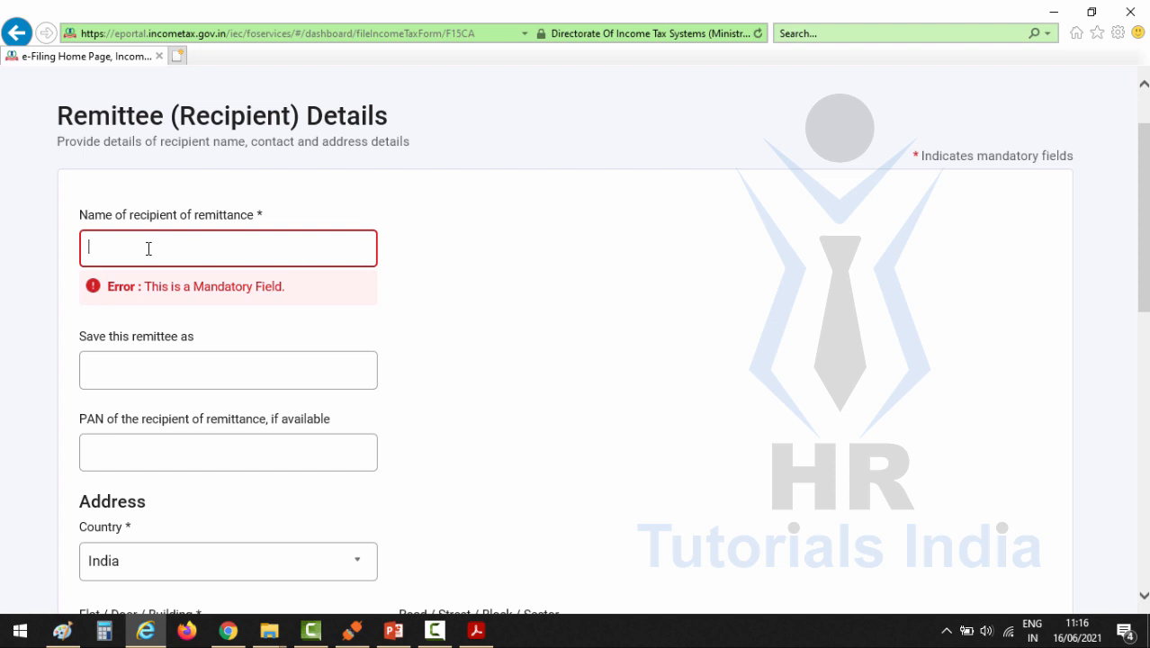
type("HETZNER ONLINE GMBH")
left_click(180, 340)
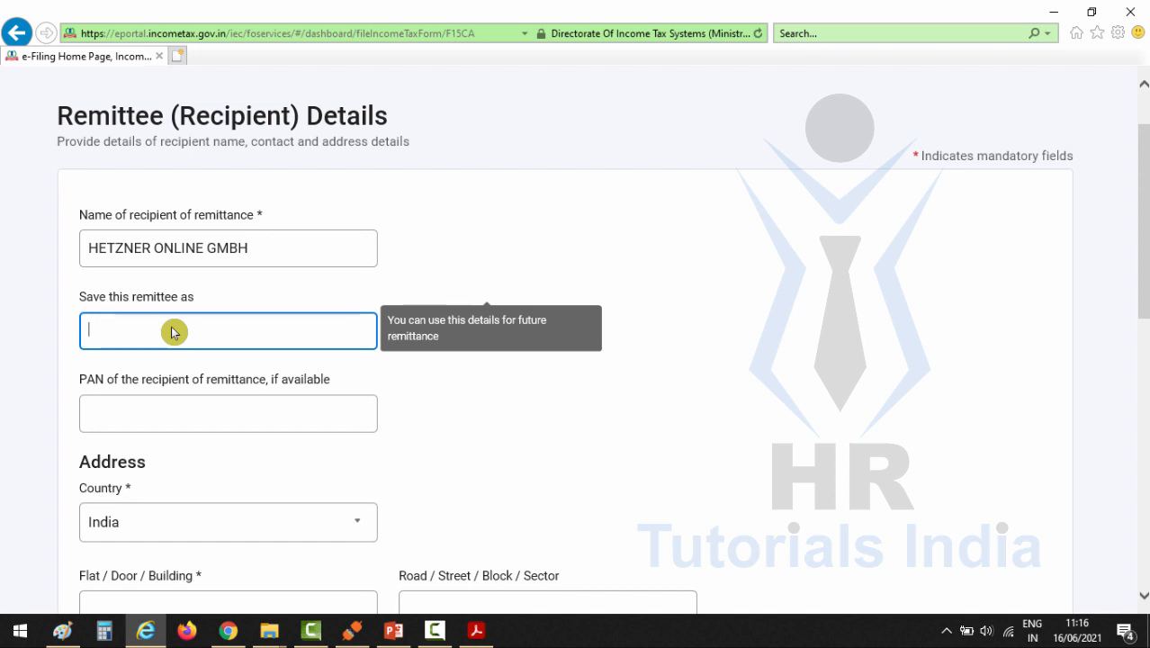
type("Hetzner Sever")
left_click(192, 412)
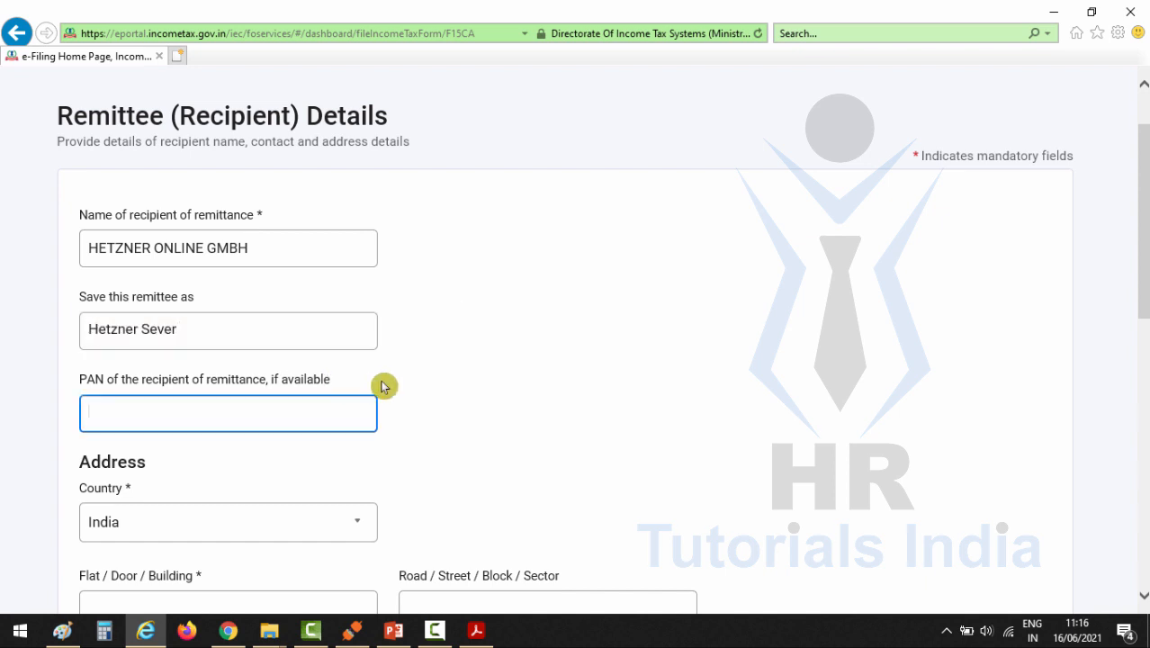
Step: Set the recipient's country to Germany, enter the flat or building, and use the placeholder ZIP code 99999999
scroll(113, 226, "down", 3)
left_click(252, 278)
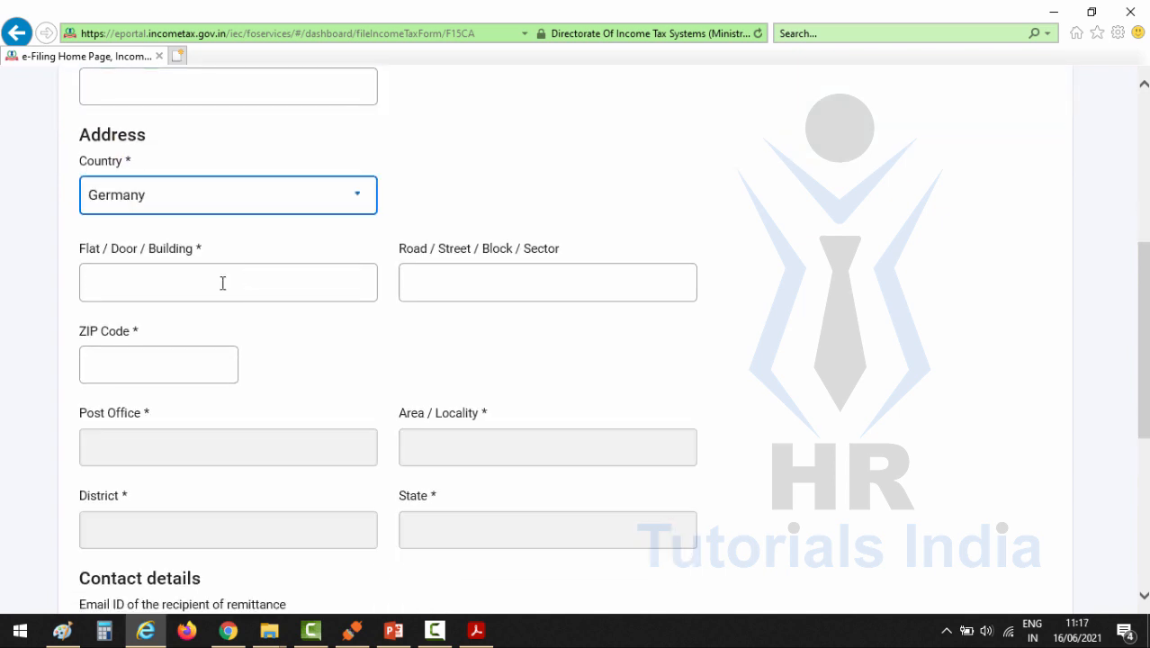
left_click(224, 282)
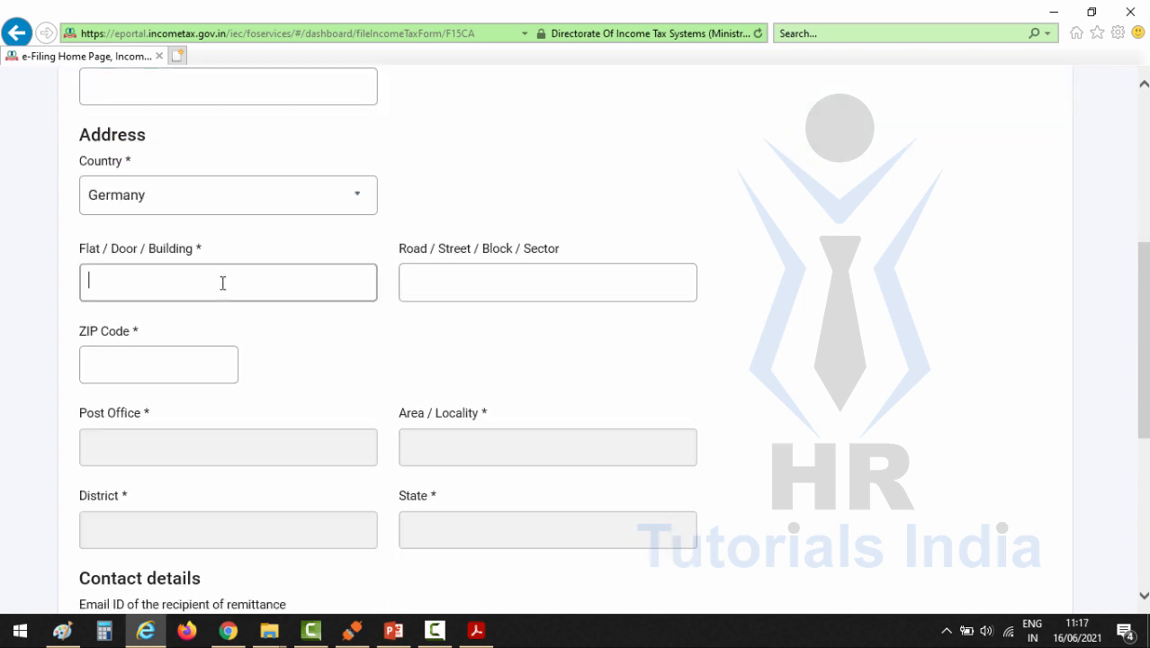
type("HRB 6089")
left_click(140, 366)
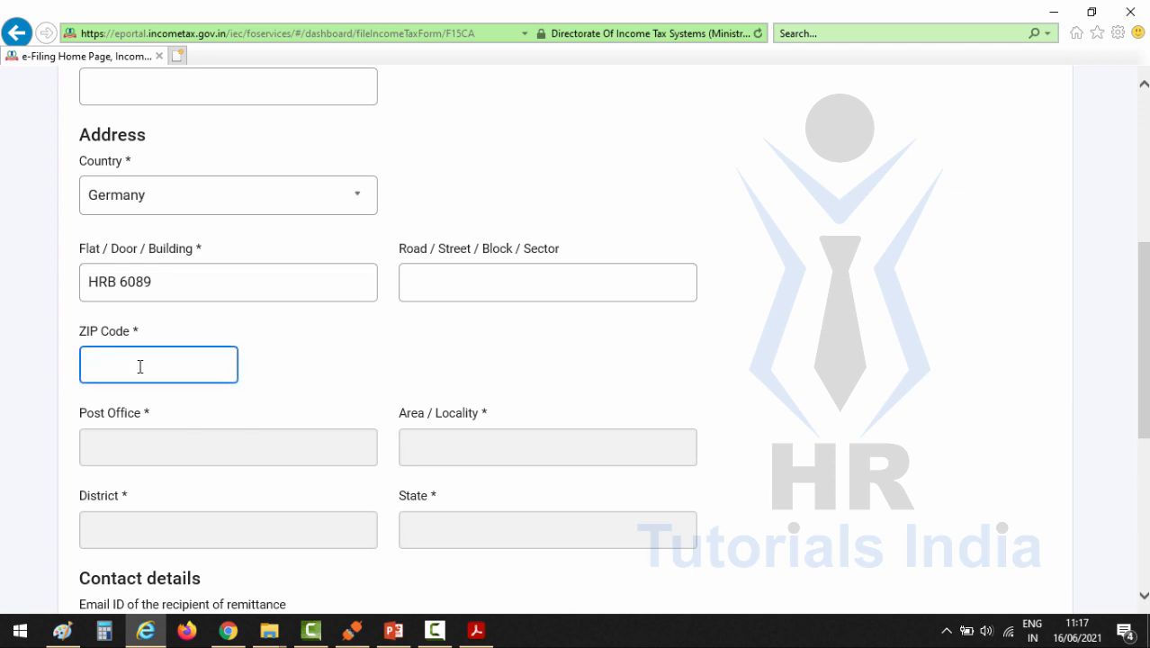
type("9")
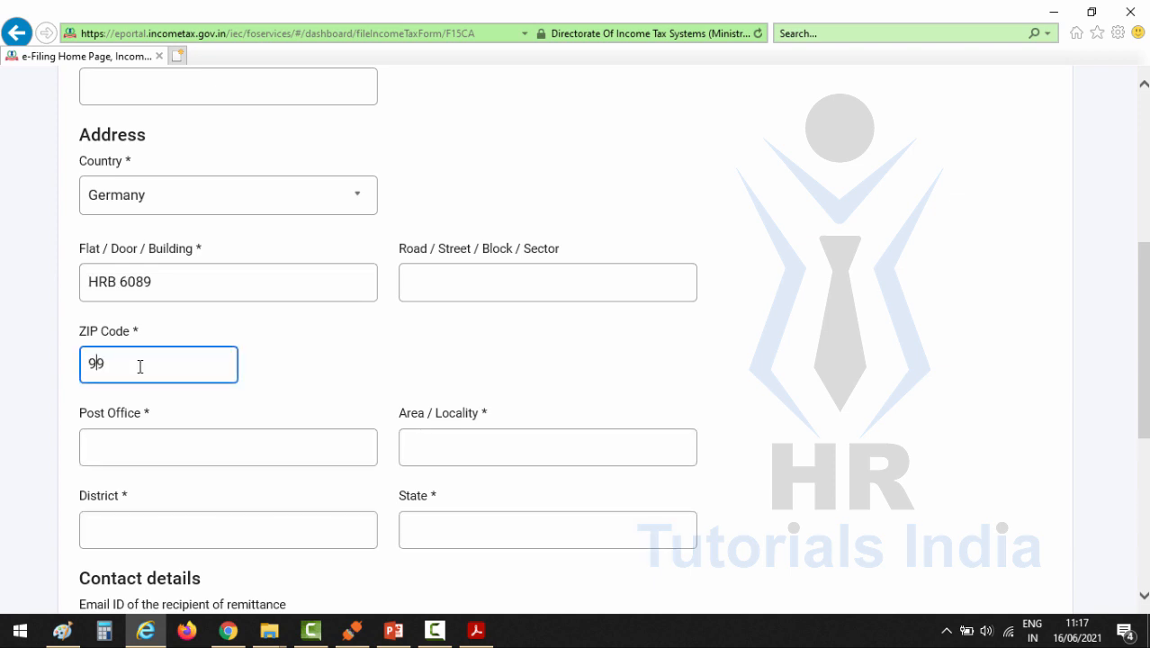
type("9999999")
left_click(486, 289)
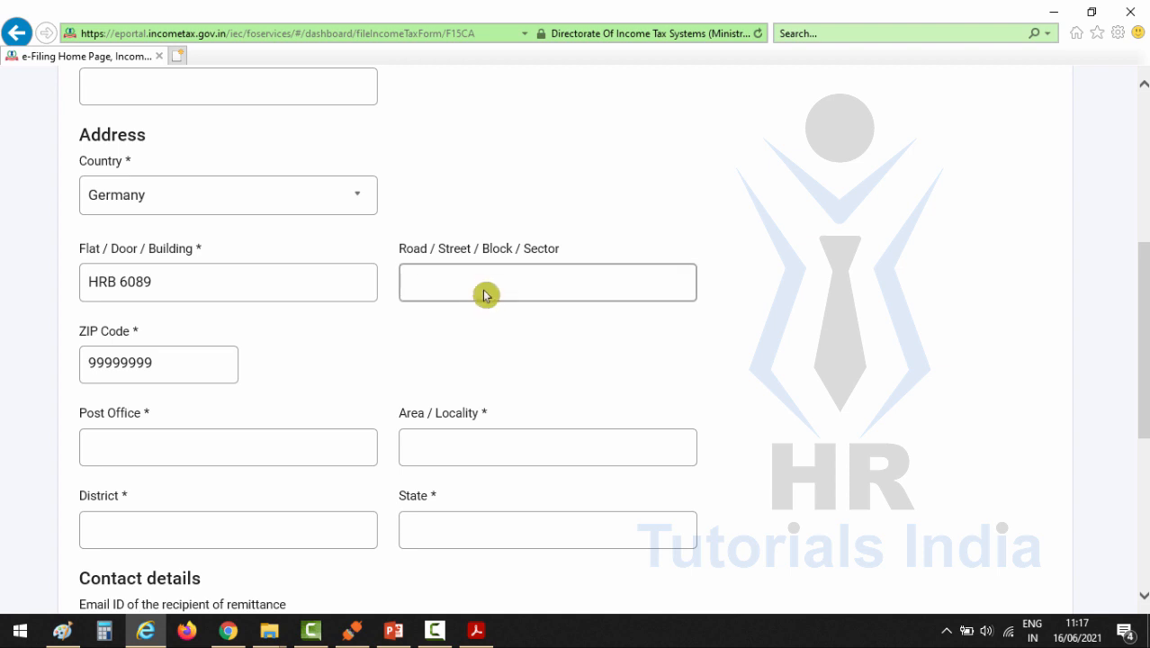
left_click(541, 299)
Step: Fill in the post office and the area or locality of the recipient's address
scroll(503, 311, "down", 1)
left_click(124, 367)
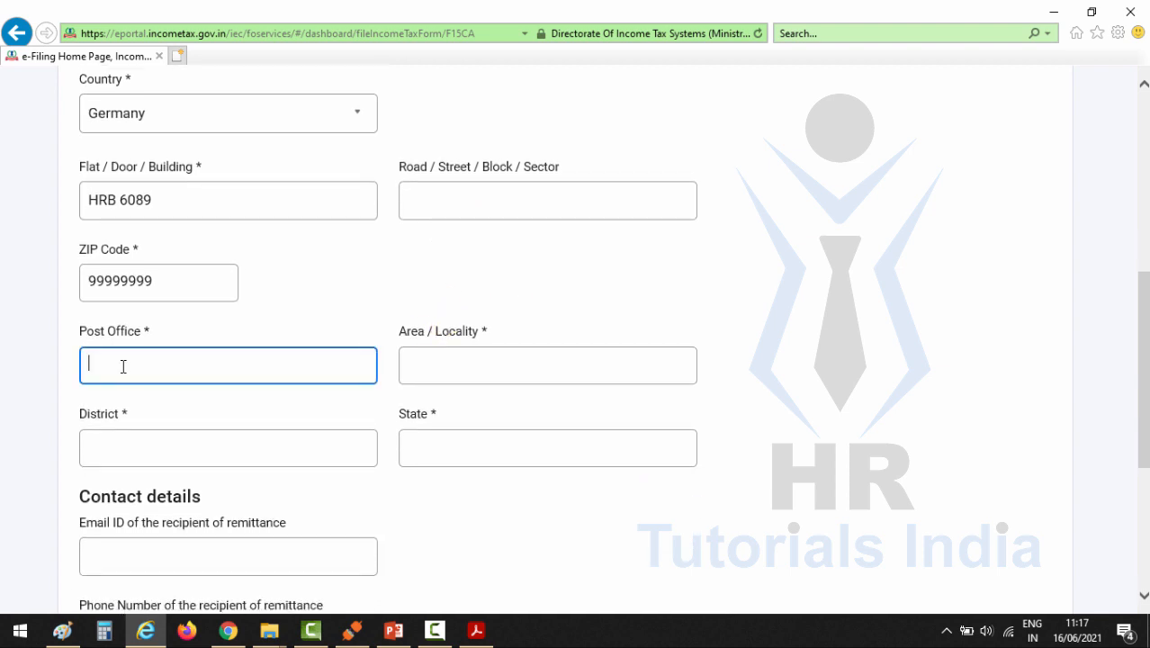
type("ANSBACH REGISTRATION OFFICE")
left_click(482, 365)
type("BAVARIA LAND")
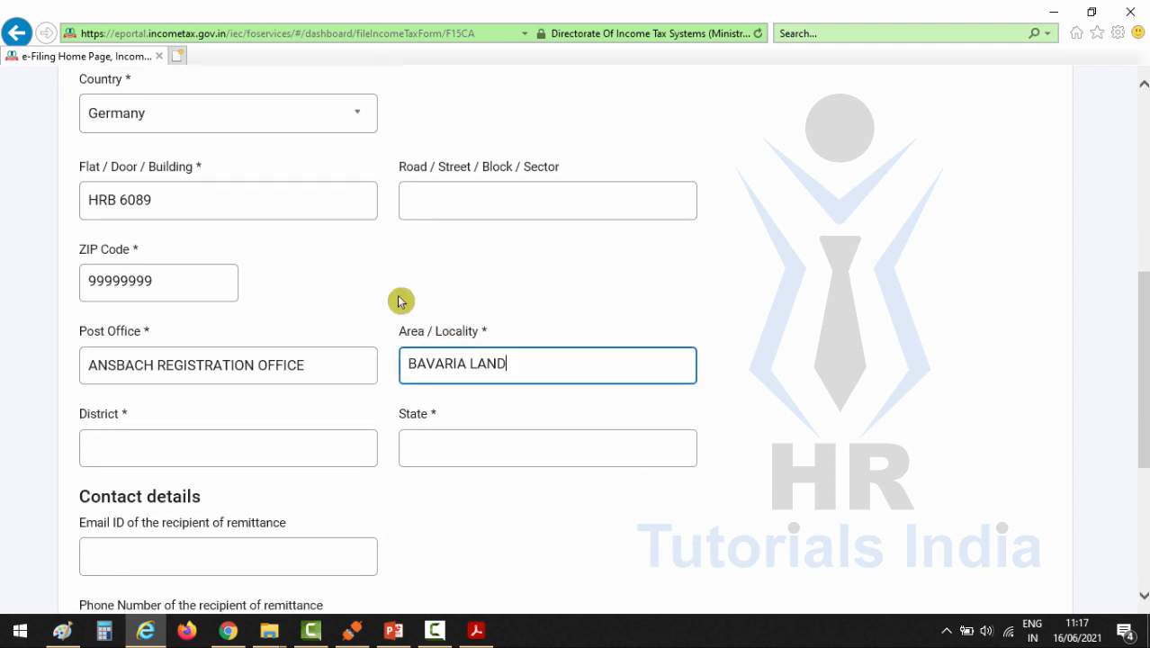
Step: Fill in the district and state of the recipient's address and save the Remittee (Recipient) Details
left_click(400, 298)
scroll(400, 298, "down", 1)
left_click(273, 373)
type("BAVARIA LAND")
left_click(470, 369)
type("NUREMBERG")
scroll(472, 421, "down", 2)
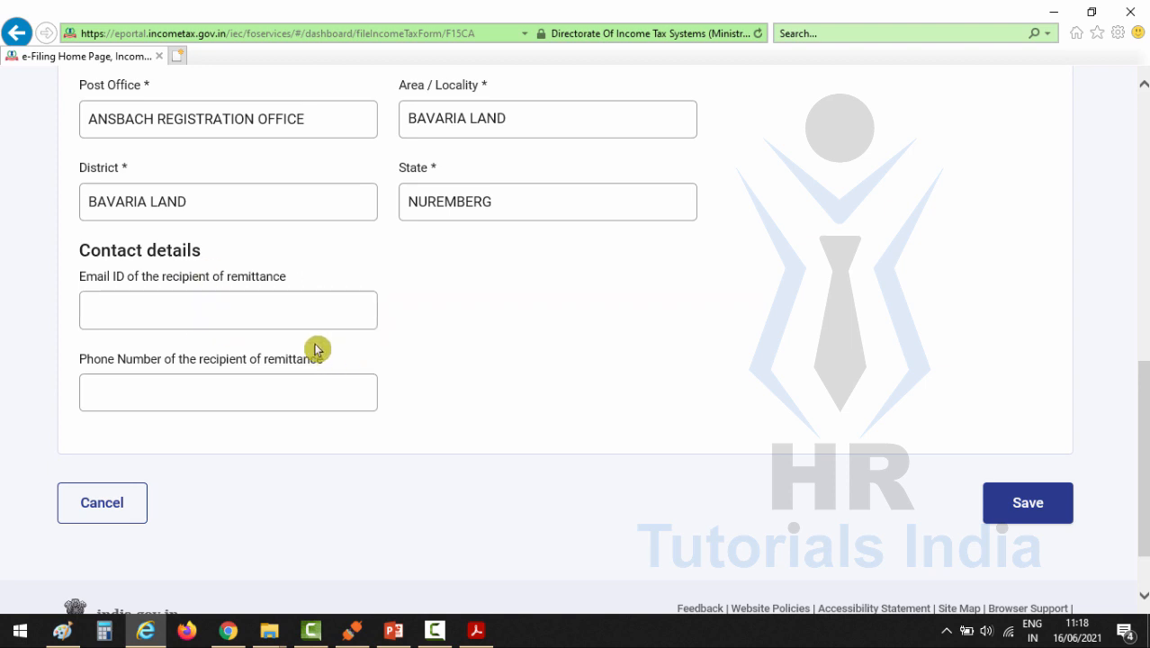
left_click(1026, 504)
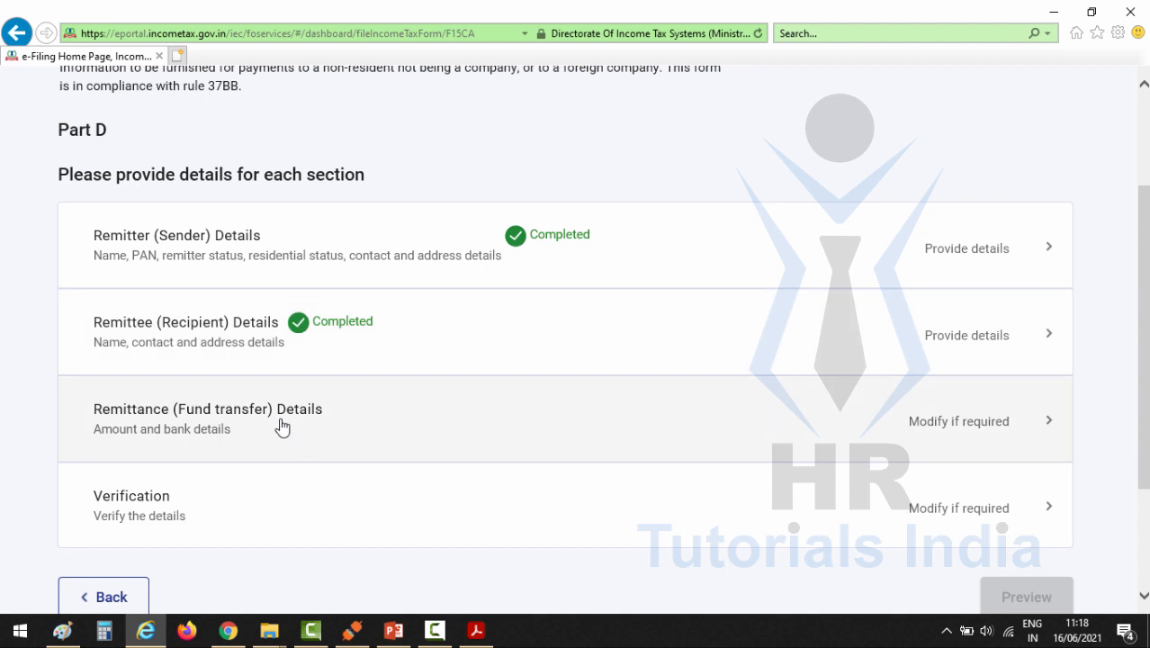
Step: In the Remittance (Fund transfer) Details, set the remittance country to Germany, the currency to Euro and the recipient's country of residence to Germany
left_click(370, 427)
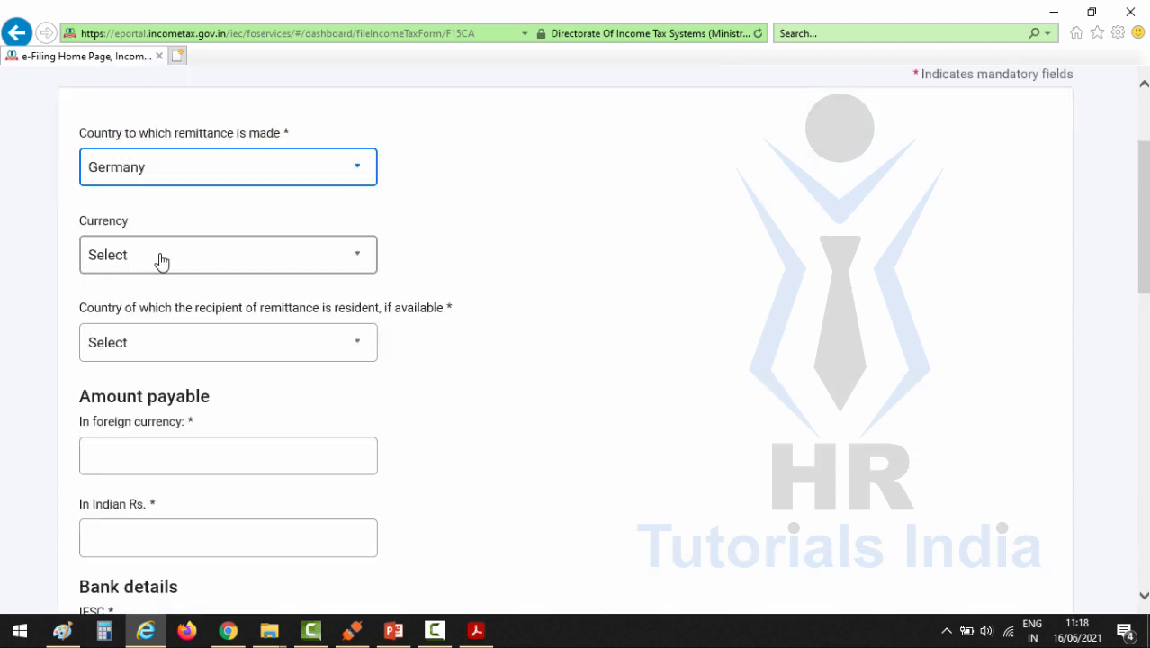
left_click(356, 256)
left_click(351, 322)
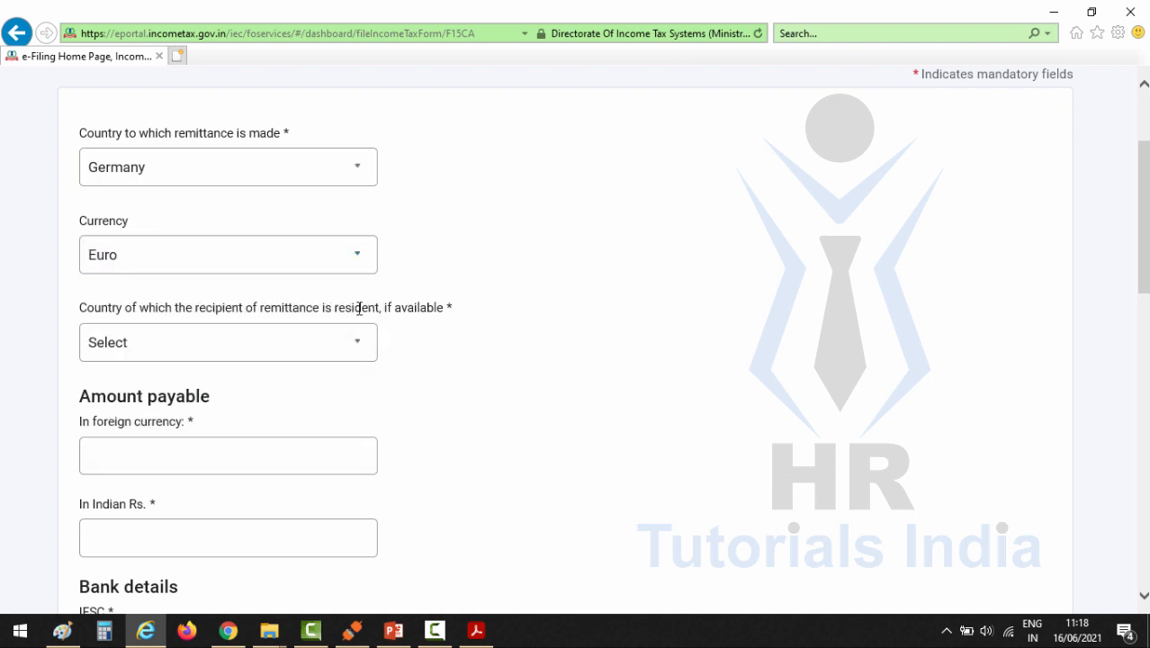
left_click(369, 346)
type("ger")
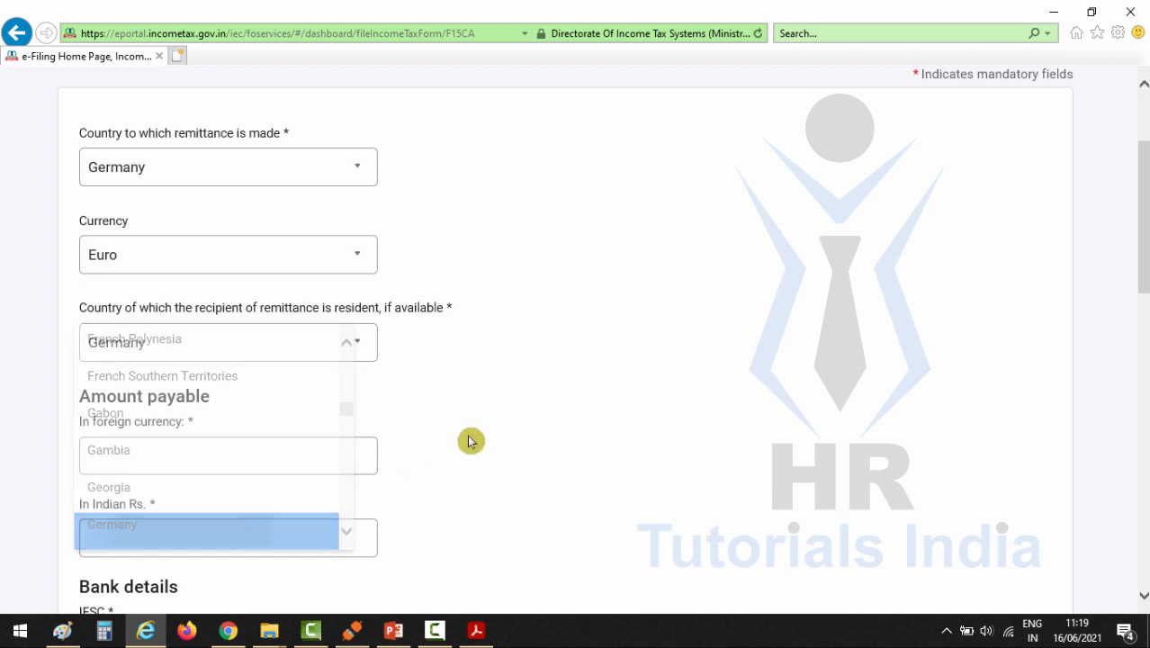
key("Return")
Step: Enter the amount payable as 1685 in foreign currency and 160000 in Indian Rs
scroll(467, 441, "down", 2)
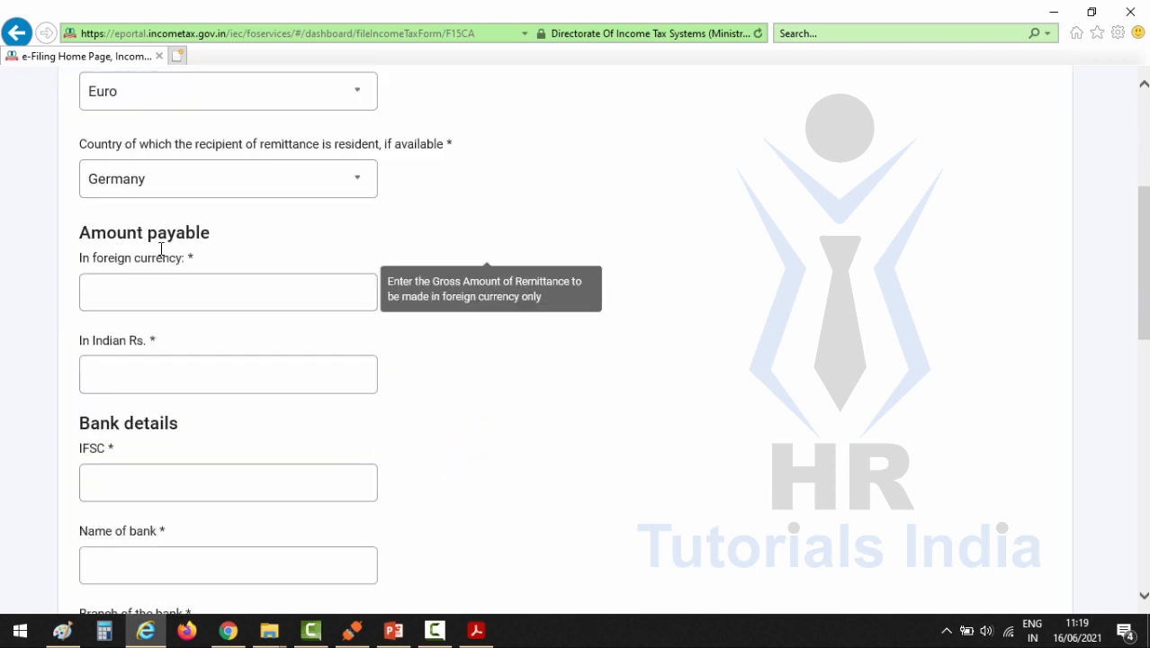
left_click(92, 279)
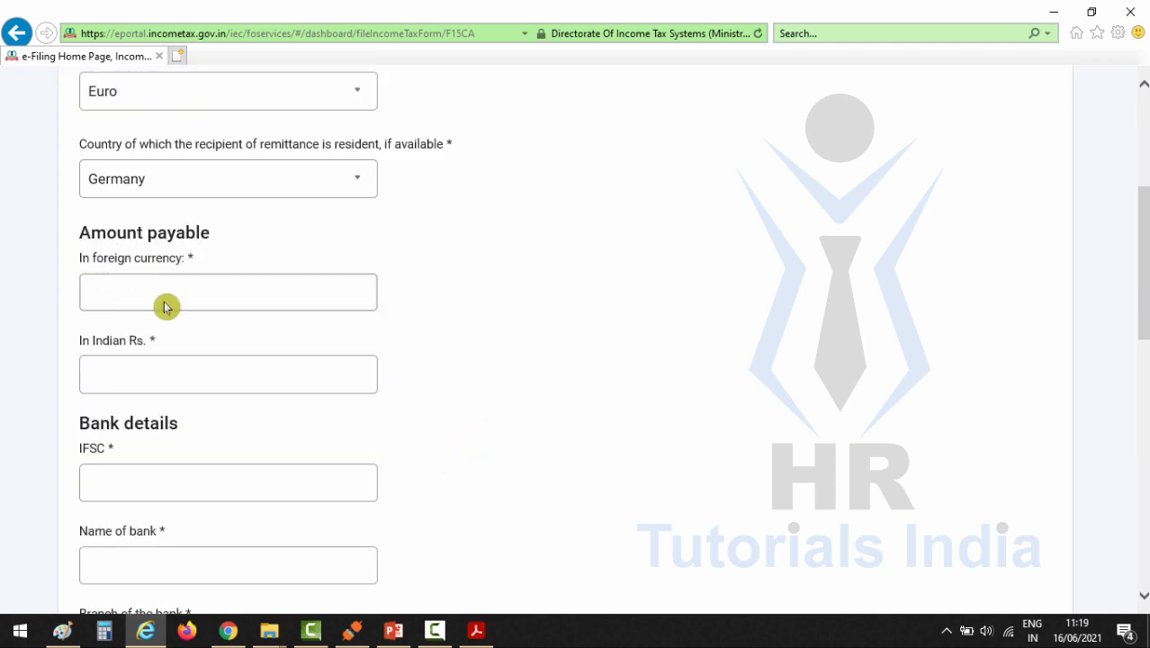
type("1685")
left_click(151, 369)
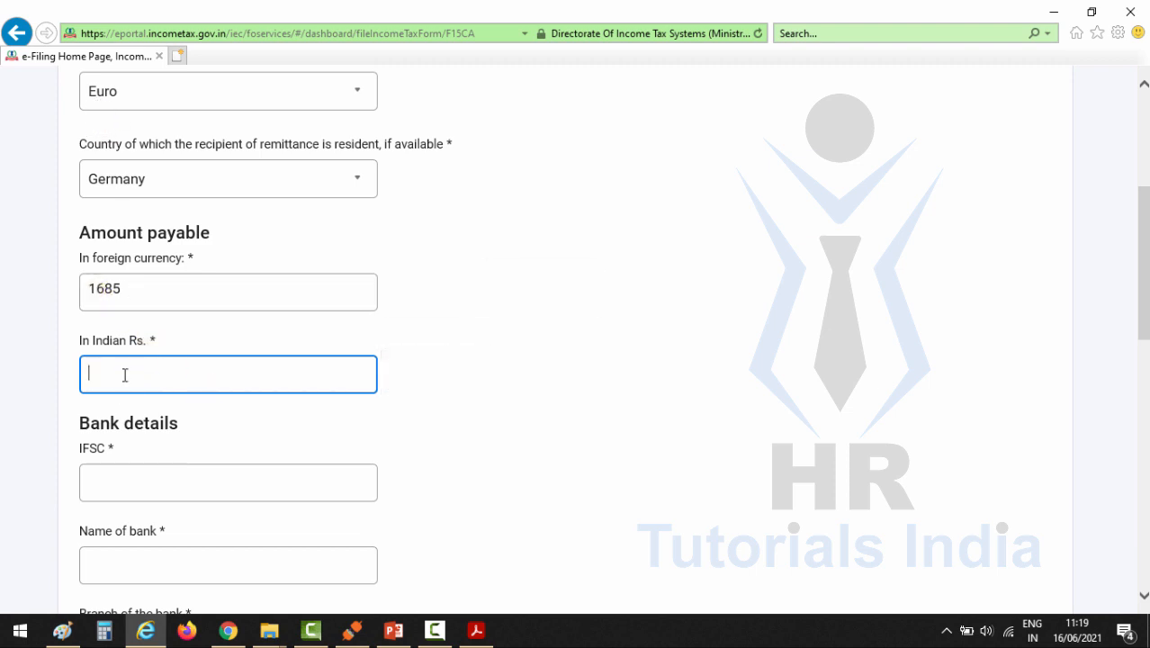
type("160000")
Step: Fill in the bank details with IFSC IBKL0000872, bank name IDIDBI BANK LTD, branch JUBILEE HILLS BRANCH and BSR code 6910008
scroll(178, 282, "down", 2)
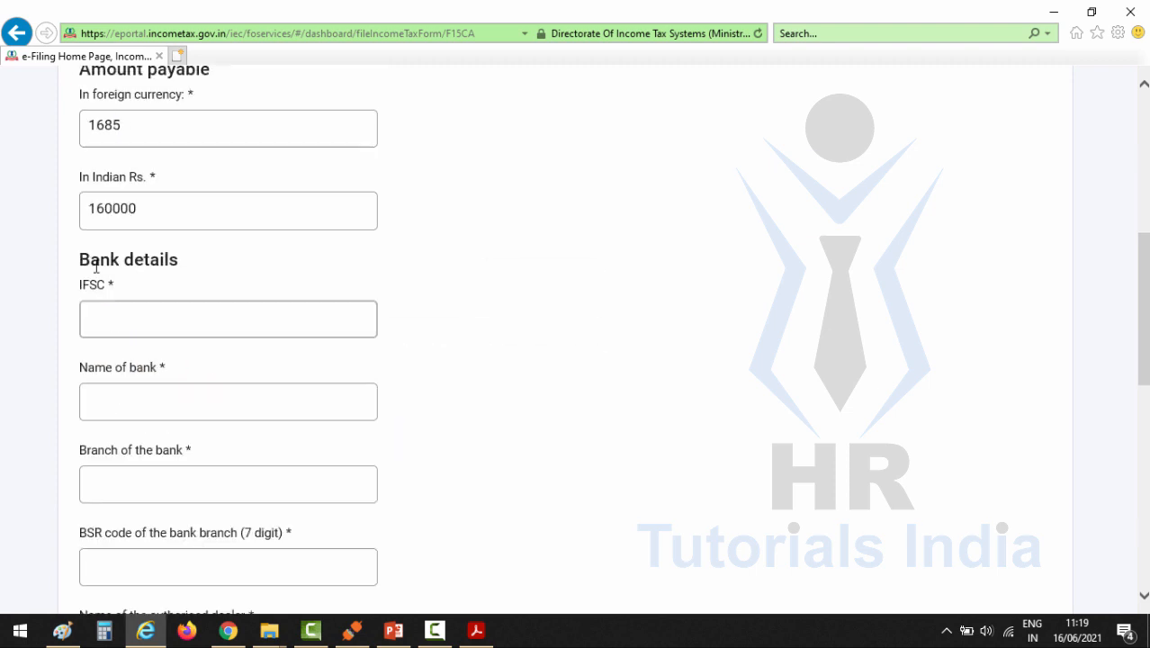
left_click(158, 326)
left_click(174, 318)
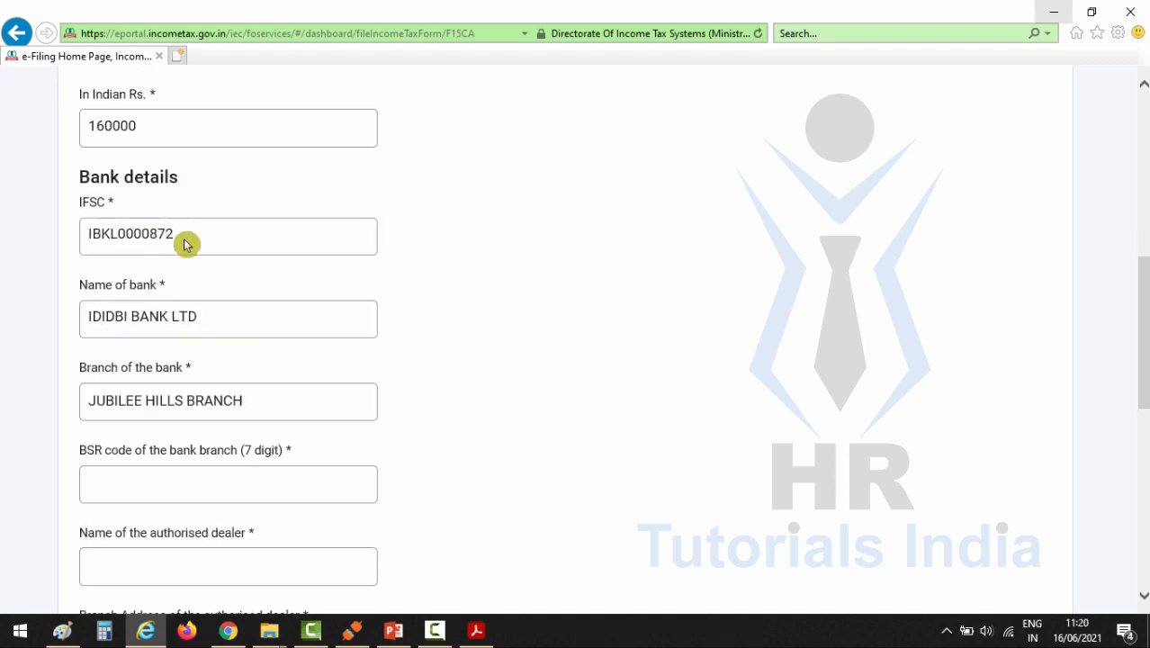
left_click(186, 244)
scroll(261, 289, "down", 1)
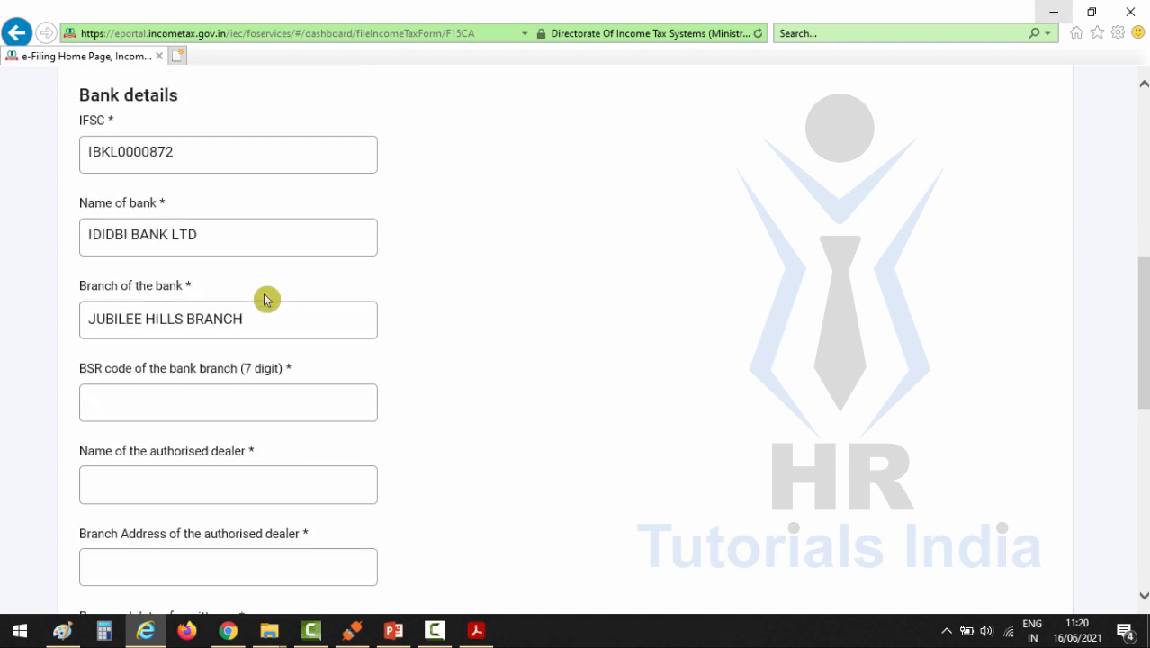
scroll(217, 349, "down", 1)
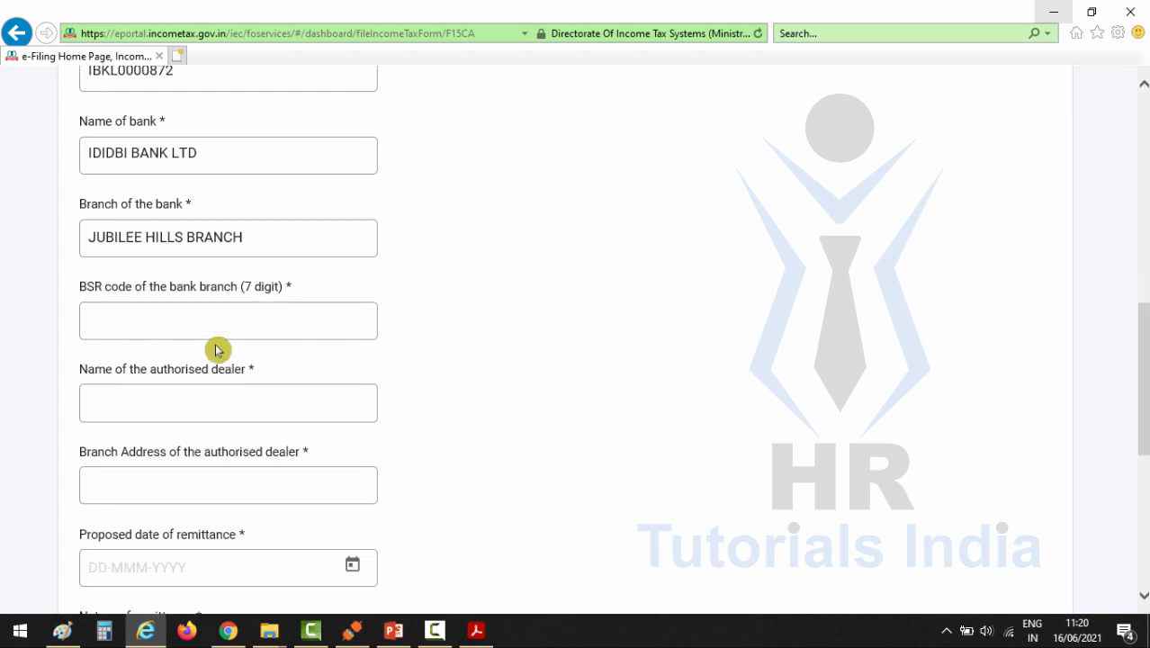
left_click(110, 312)
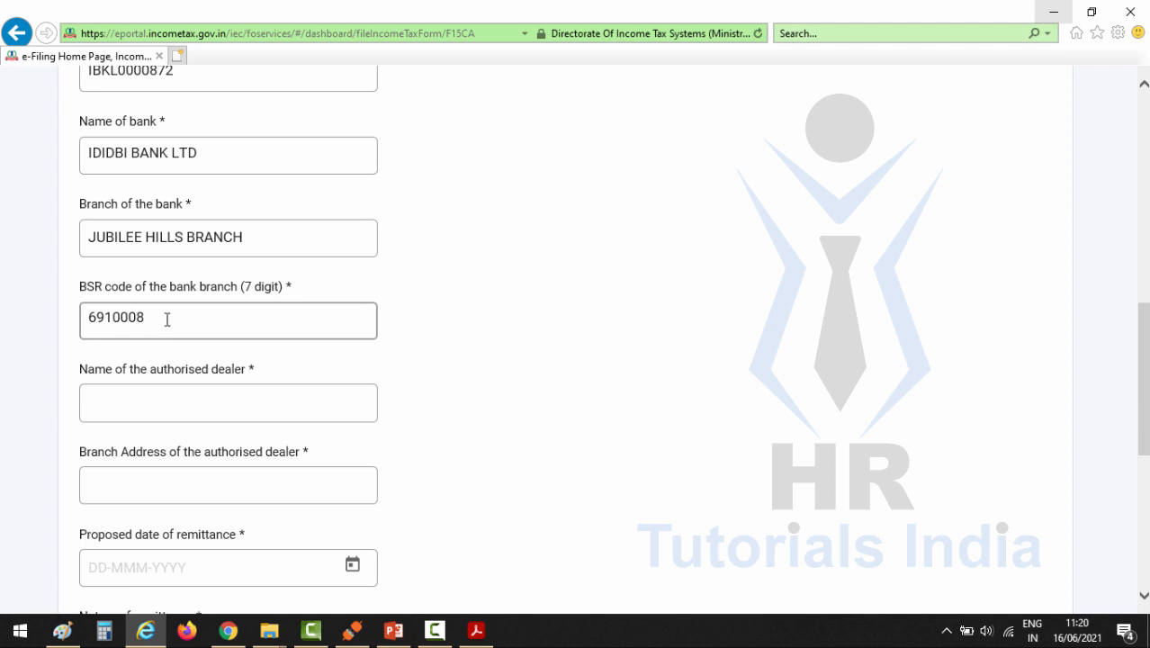
Step: Enter IDBI Bank Ltd as the authorised dealer, with Jubilee Hills Branch, Hyderabad as its branch address
scroll(168, 320, "down", 1)
left_click(174, 322)
type("IDBI Bank Ltd")
scroll(190, 391, "down", 1)
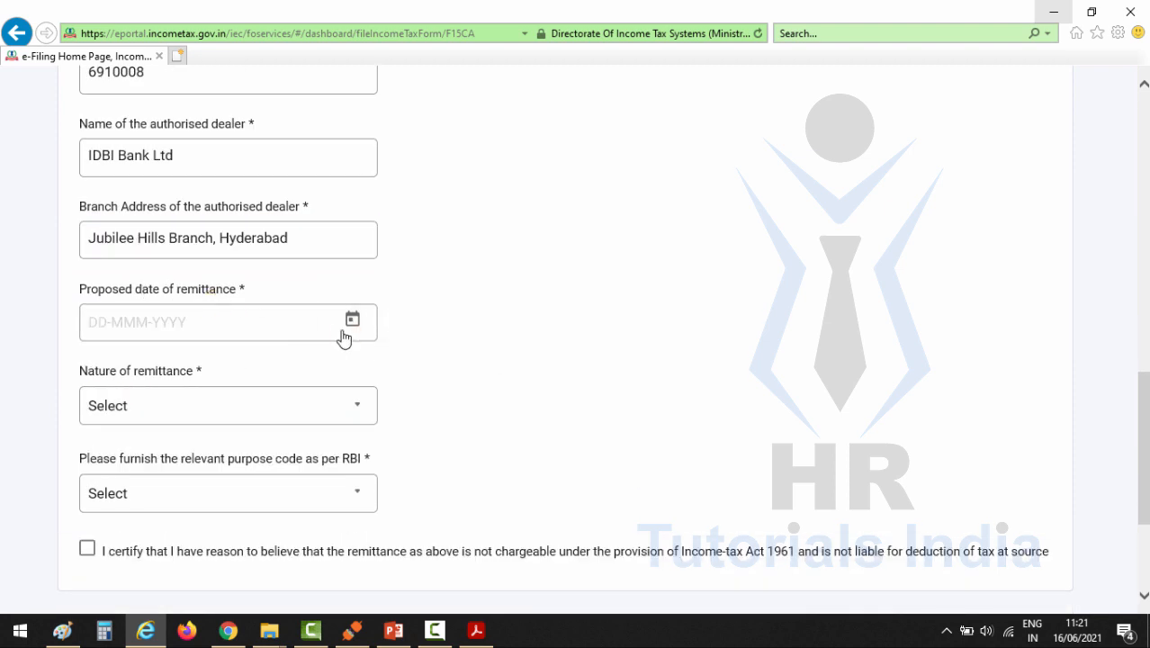
Step: Set the proposed date of remittance to 16-Jun-2021 and the nature of remittance to the "Business Income Other Than That Cover..." option
left_click(352, 320)
left_click(413, 360)
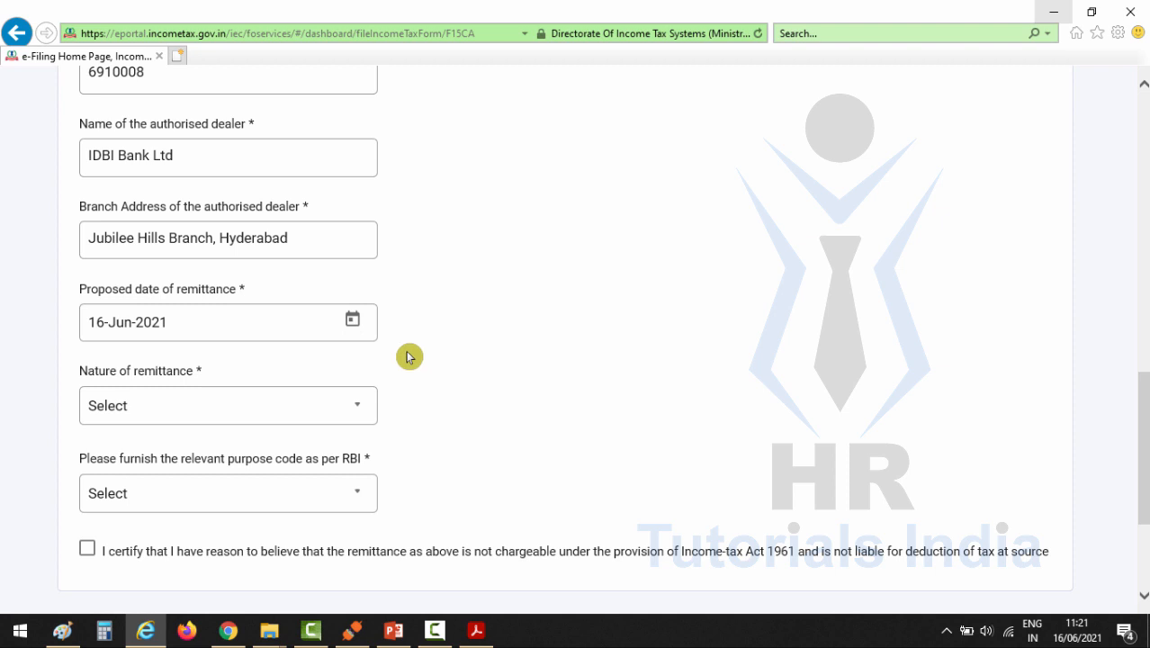
scroll(413, 360, "down", 1)
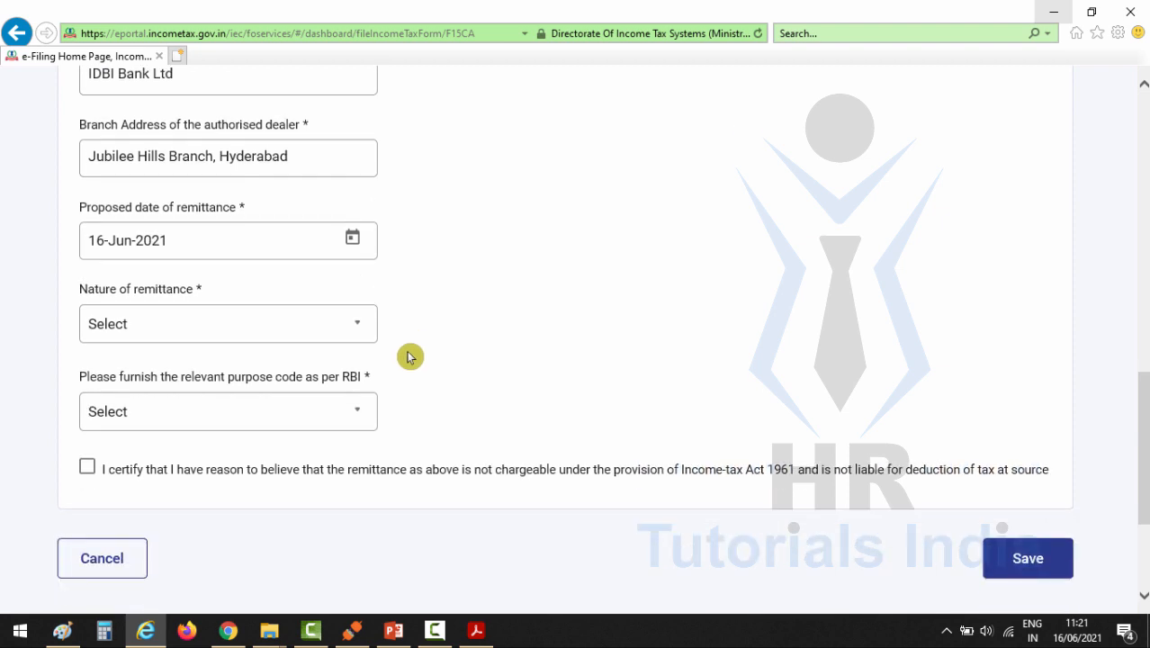
left_click(353, 340)
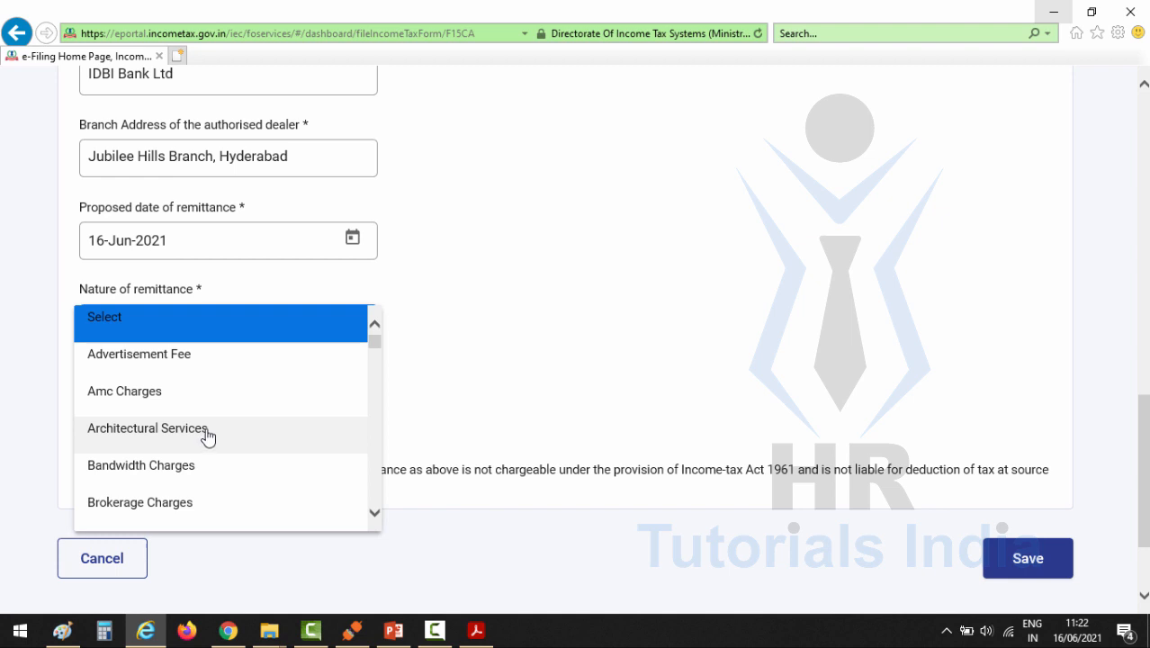
left_click(101, 388)
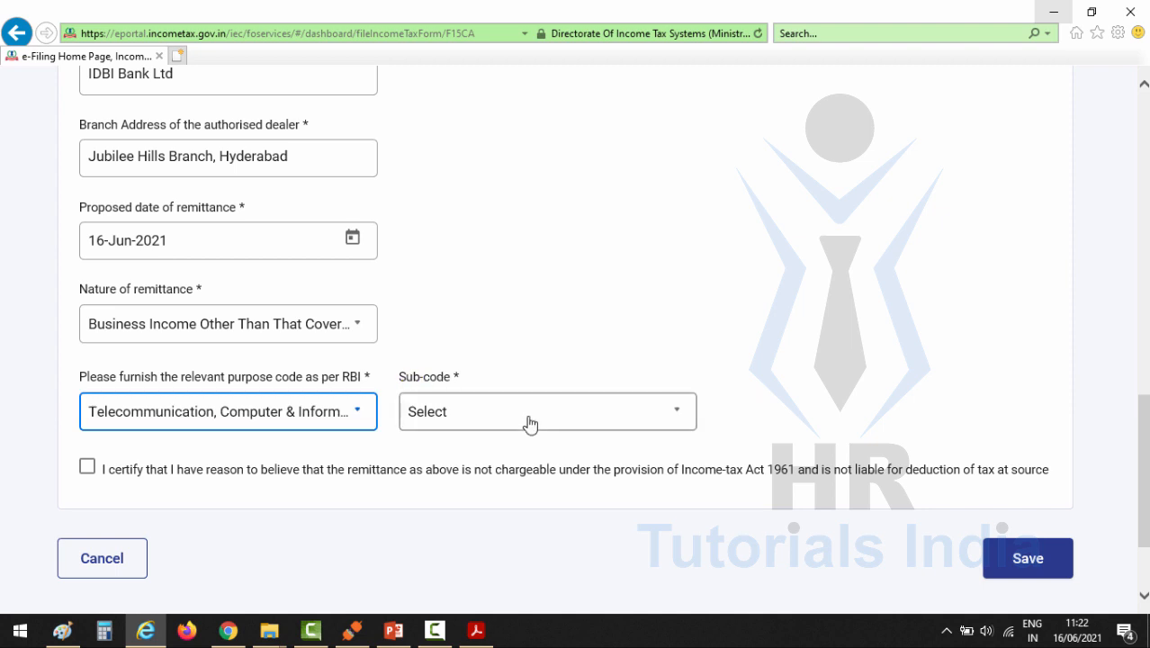
Step: Set the RBI purpose code to Telecommunication, Computer & Information with sub-code S0804, certify the remittance as not chargeable, and save the section
left_click(526, 424)
left_click(468, 424)
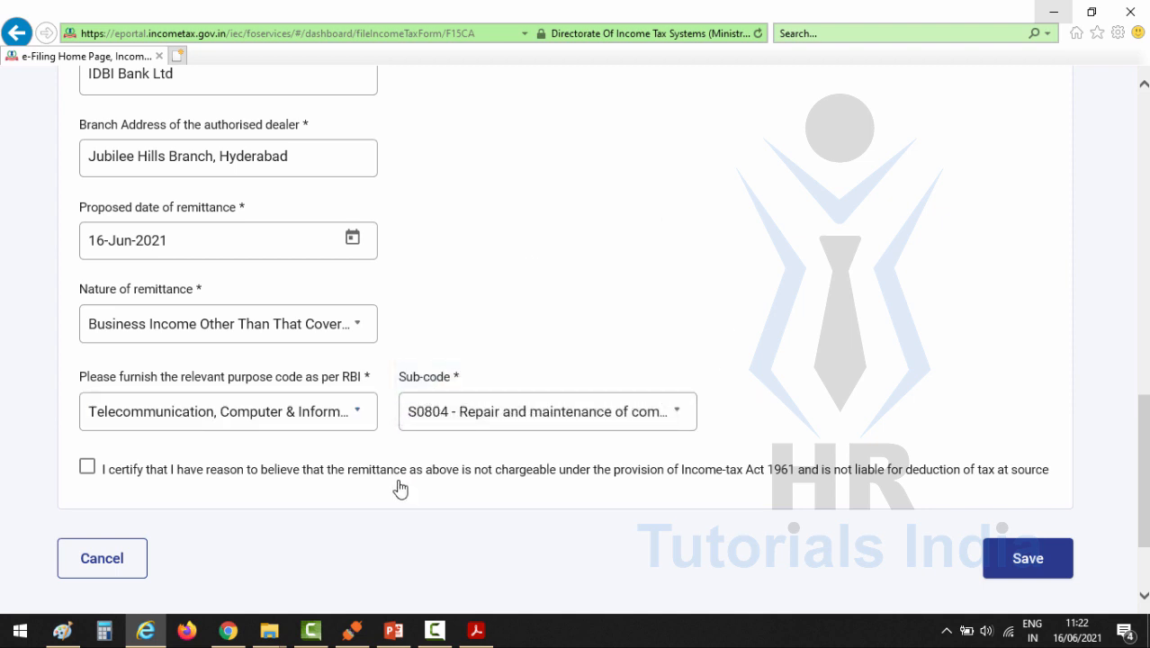
left_click(87, 467)
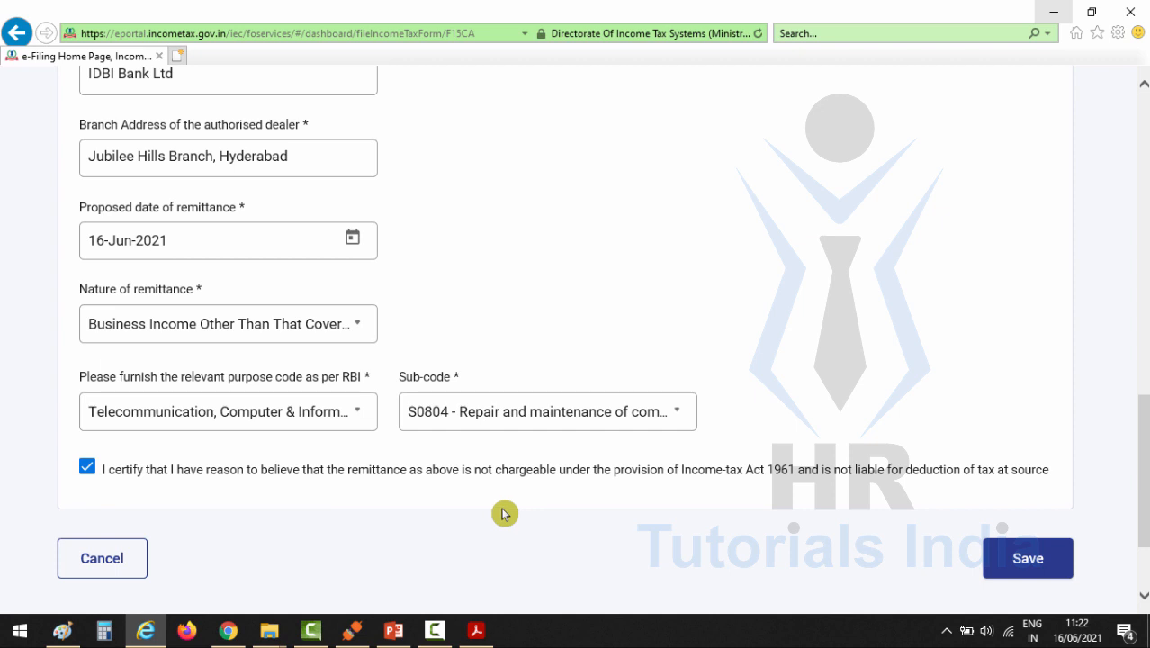
left_click(1031, 558)
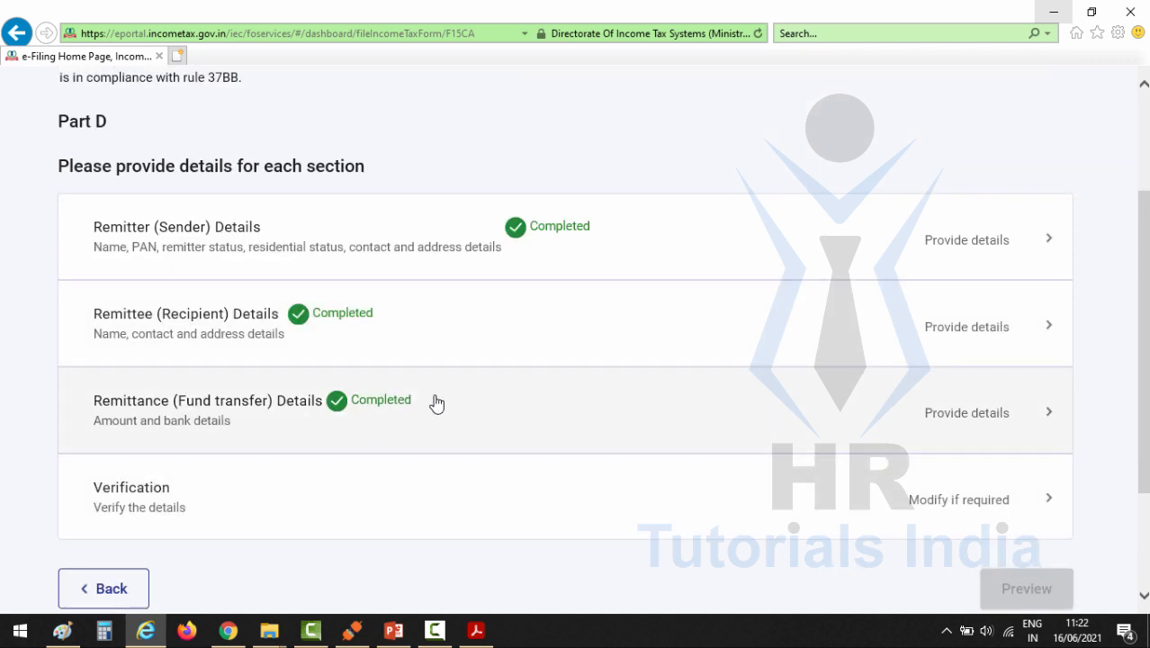
Step: Complete the declaration in the Verification section and save it
left_click(336, 503)
left_click(364, 139)
scroll(880, 432, "down", 3)
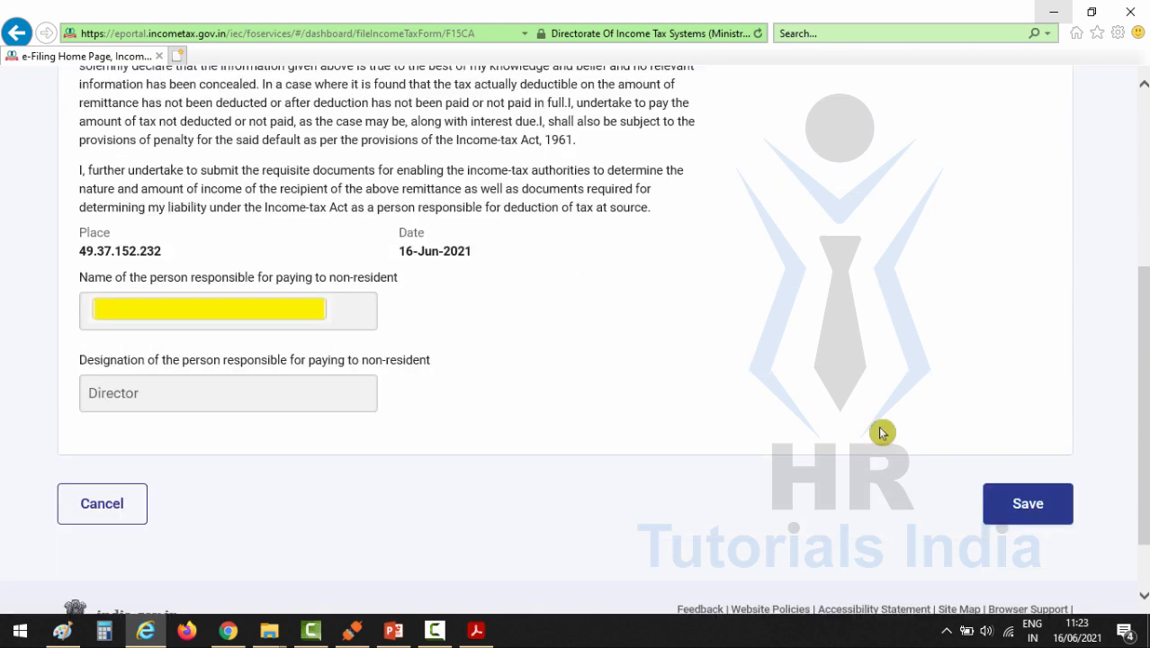
left_click(1009, 509)
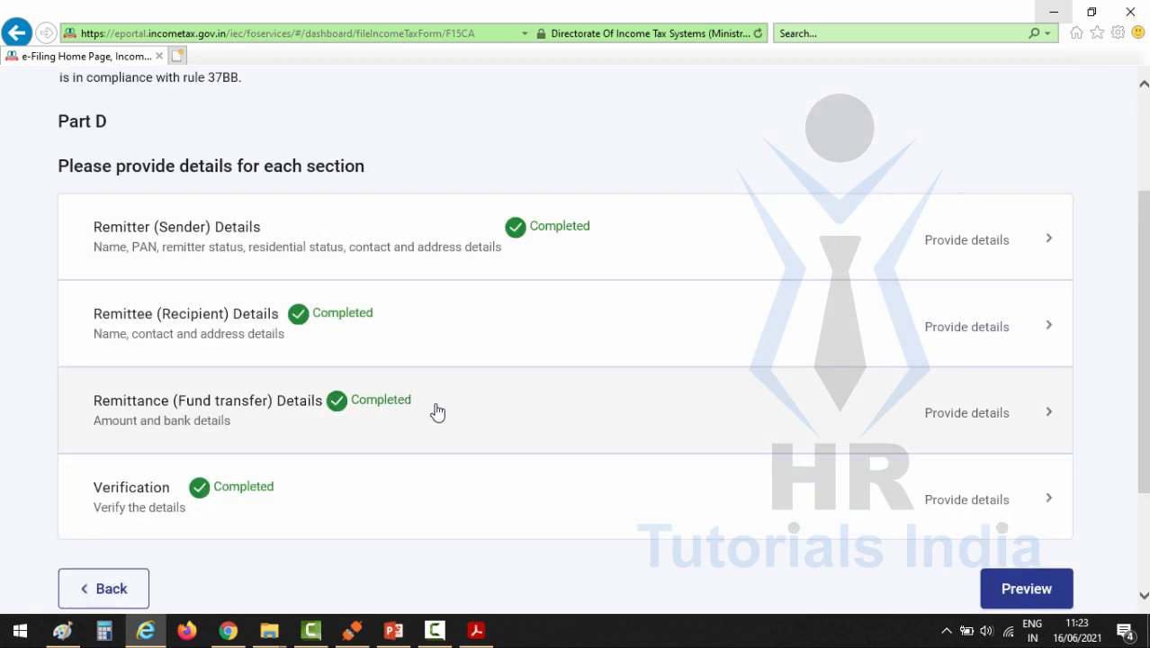
Step: Preview the completed Part D form and confirm proceeding to e-Verify
left_click(1017, 590)
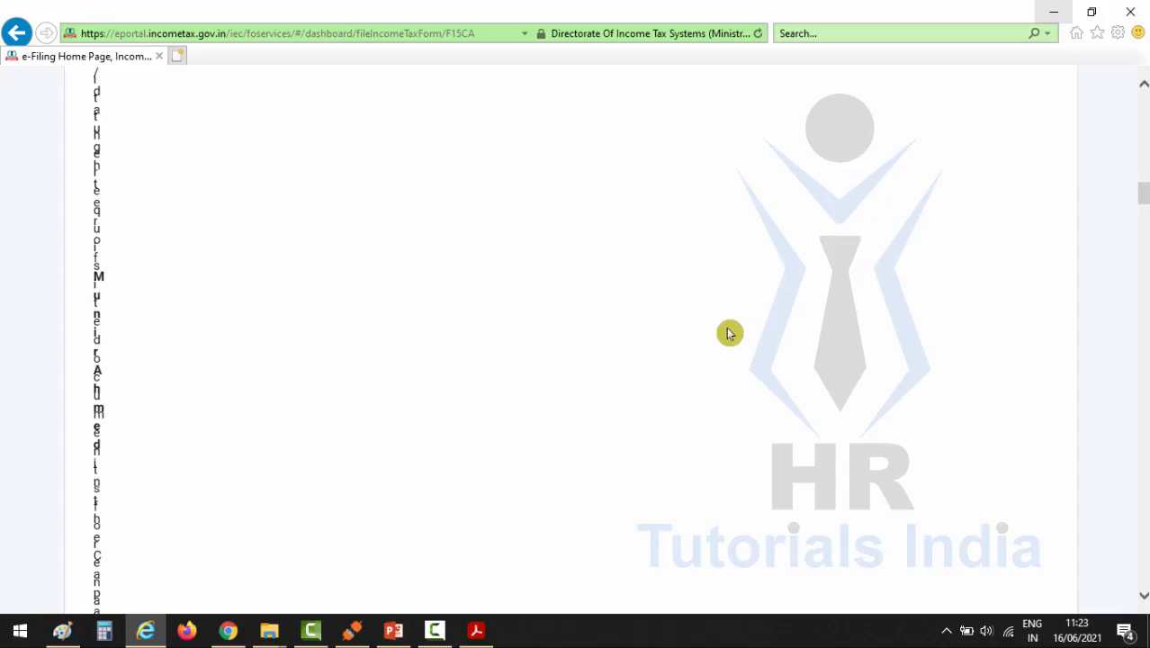
scroll(728, 331, "down", 5)
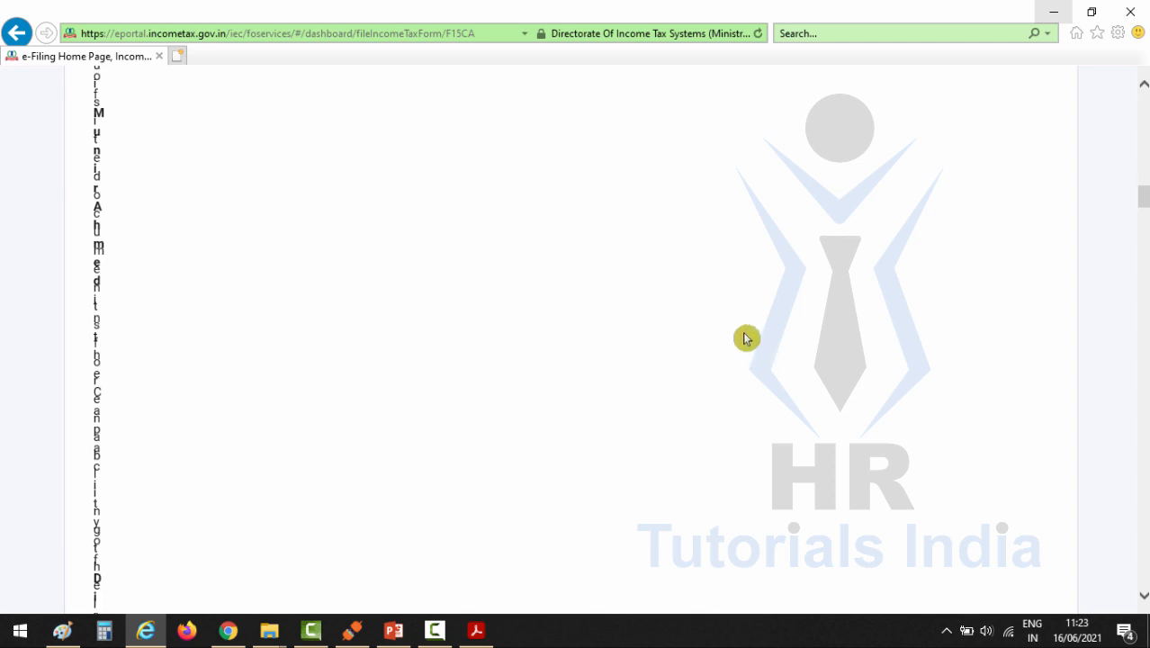
scroll(1122, 374, "down", 10)
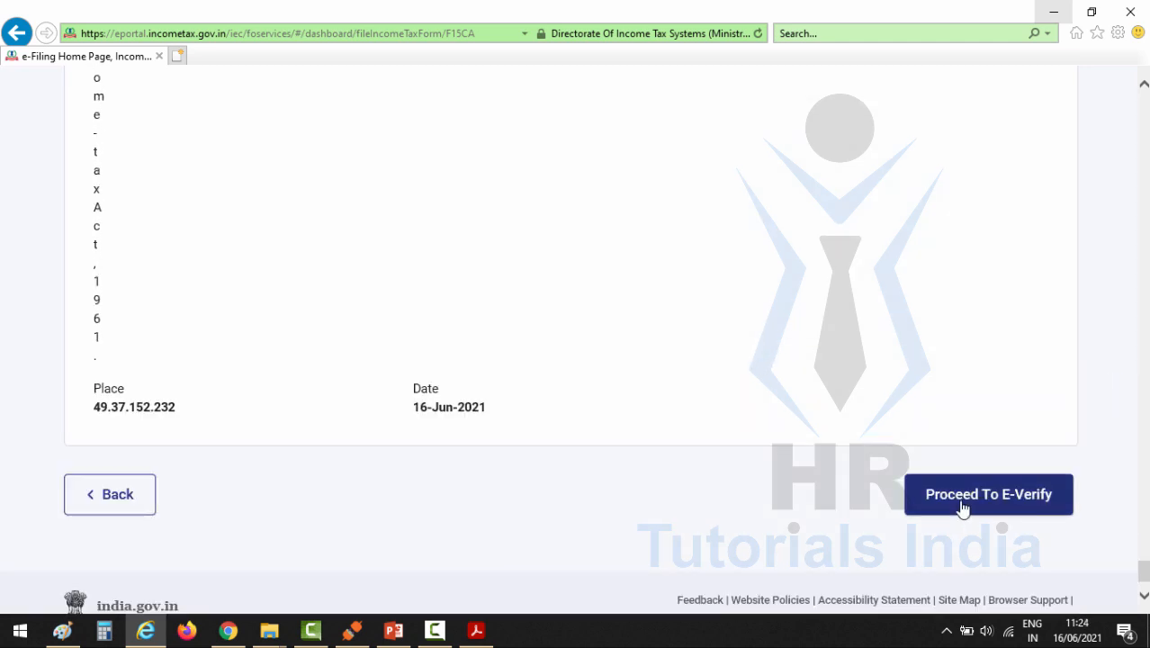
left_click(916, 502)
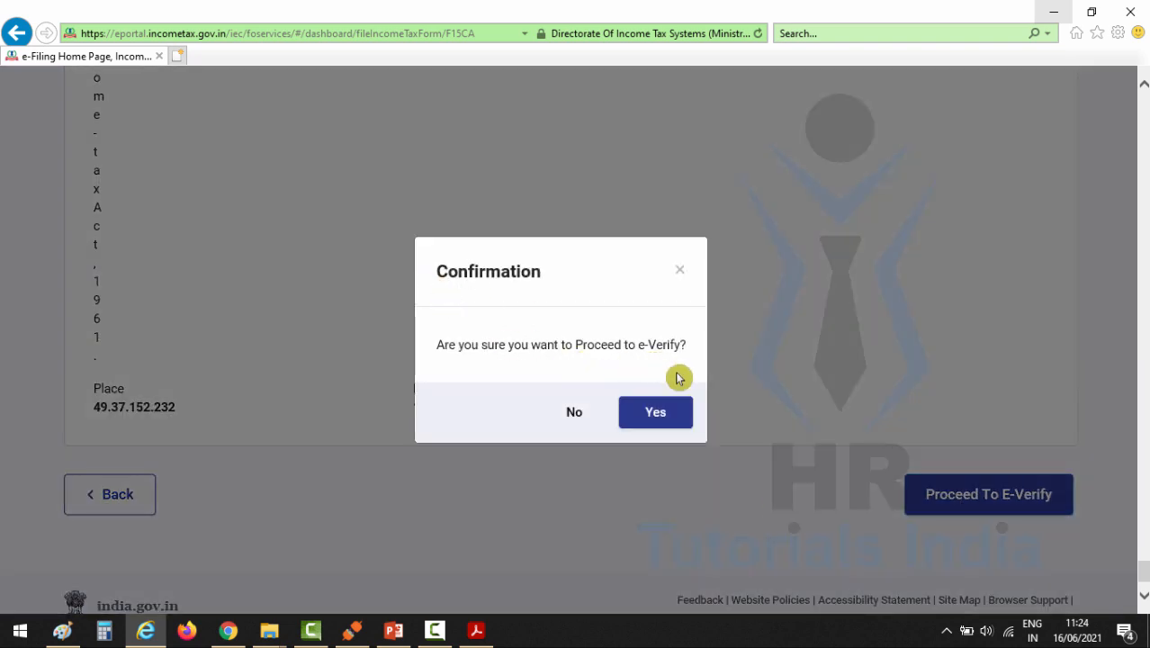
left_click(654, 413)
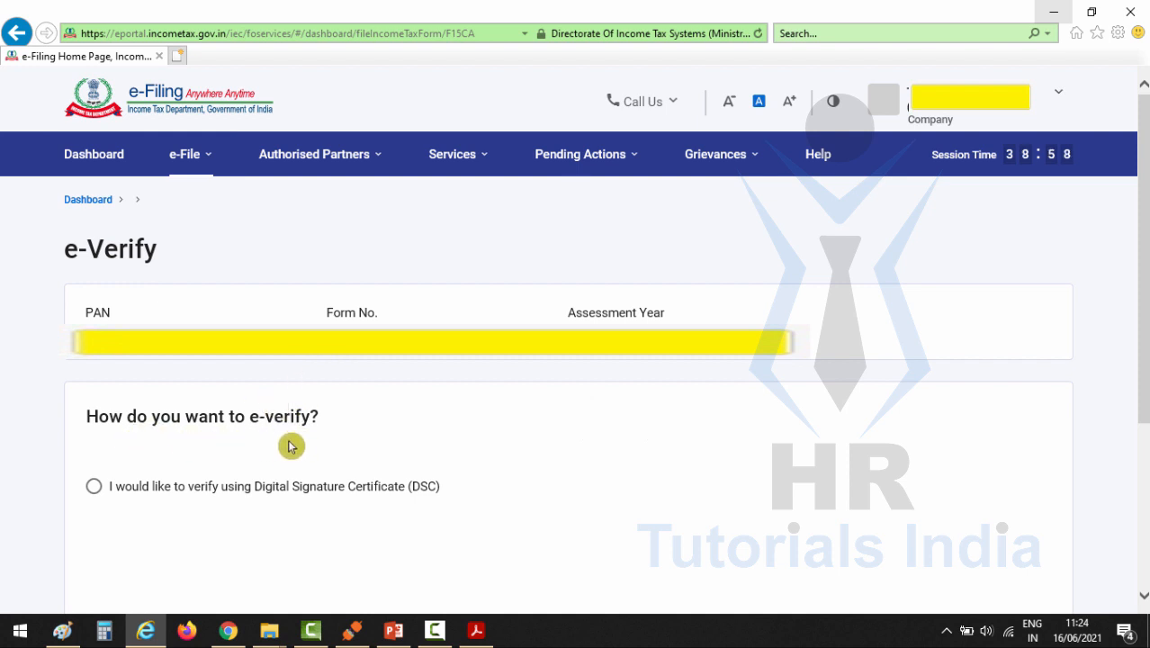
Step: Choose to e-verify the form using a Digital Signature Certificate (DSC) and continue
left_click(196, 516)
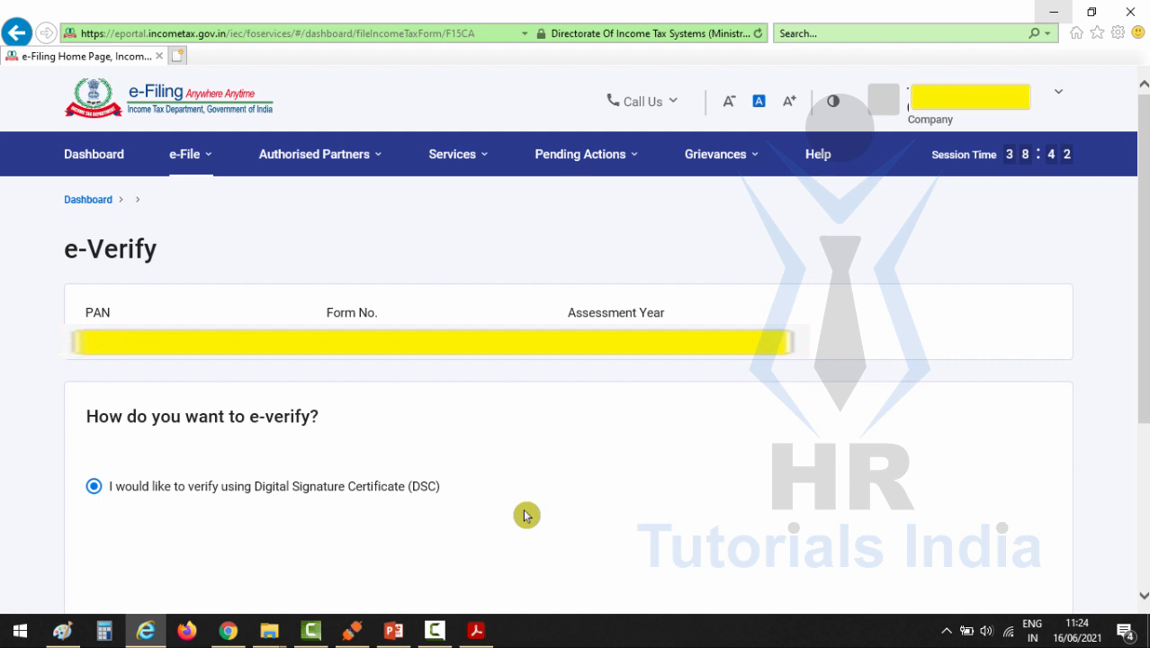
scroll(527, 515, "down", 3)
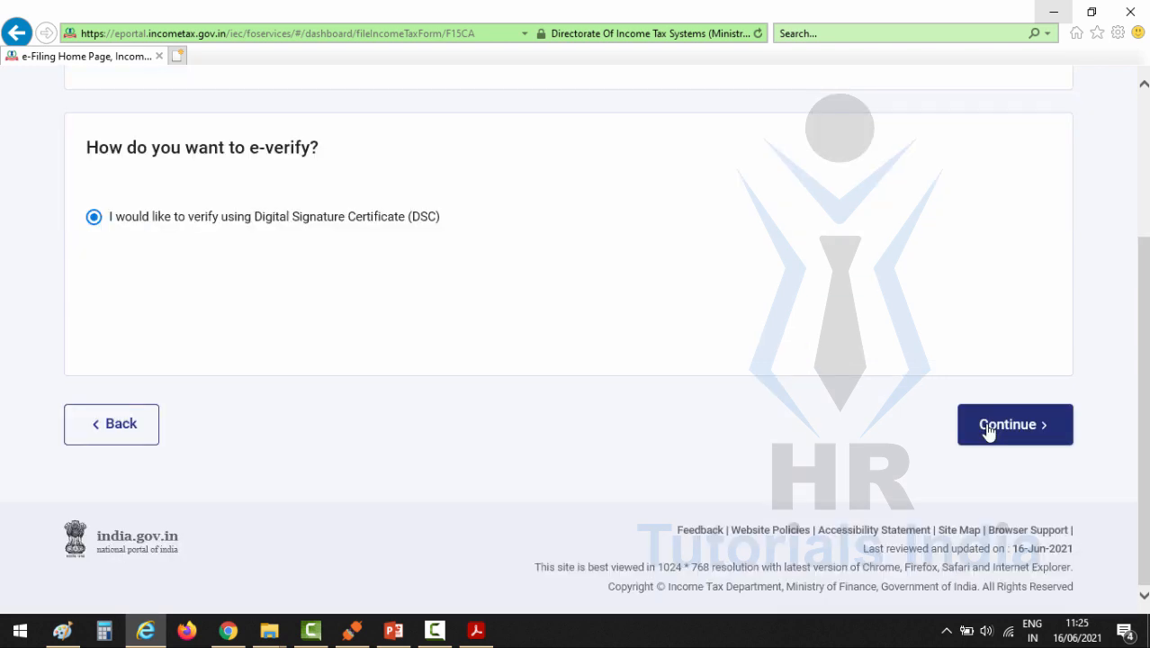
left_click(988, 430)
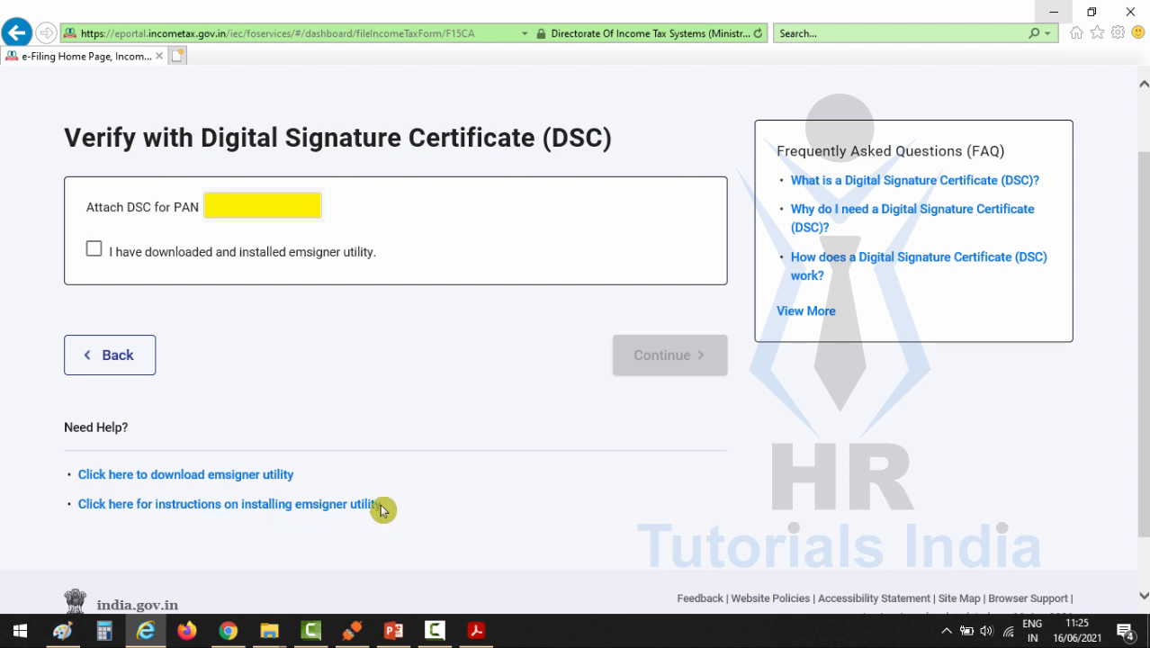
Step: Download the emsigner utility and extract the eMBridge archive with 7-Zip directly into the Downloads folder
left_click(200, 476)
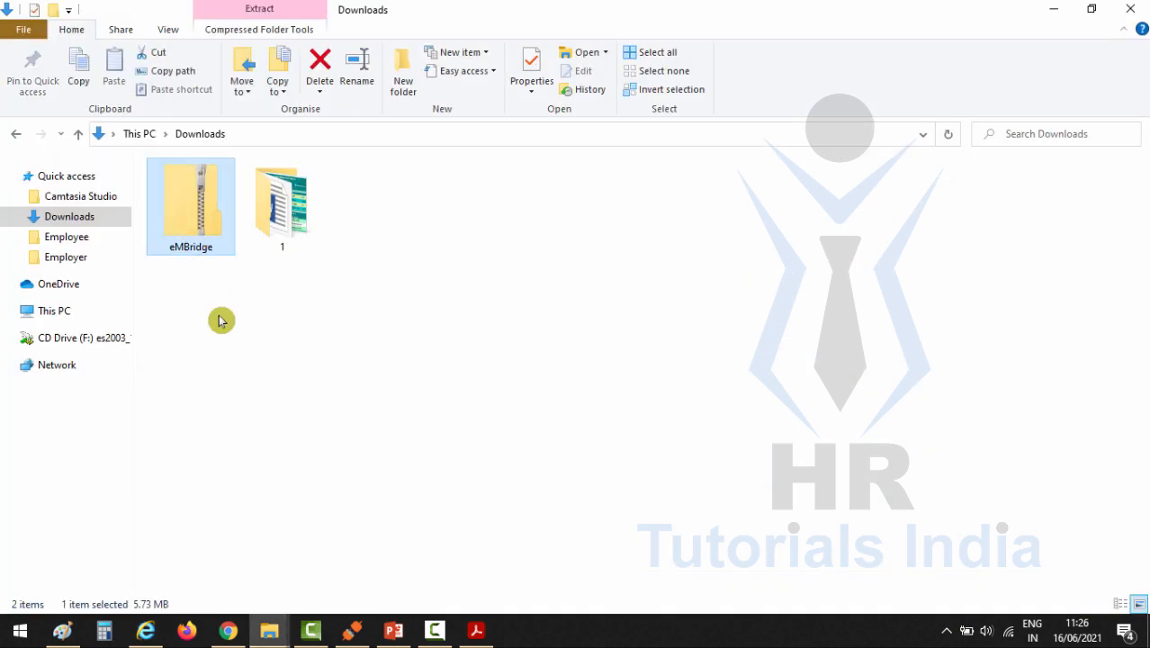
right_click(185, 208)
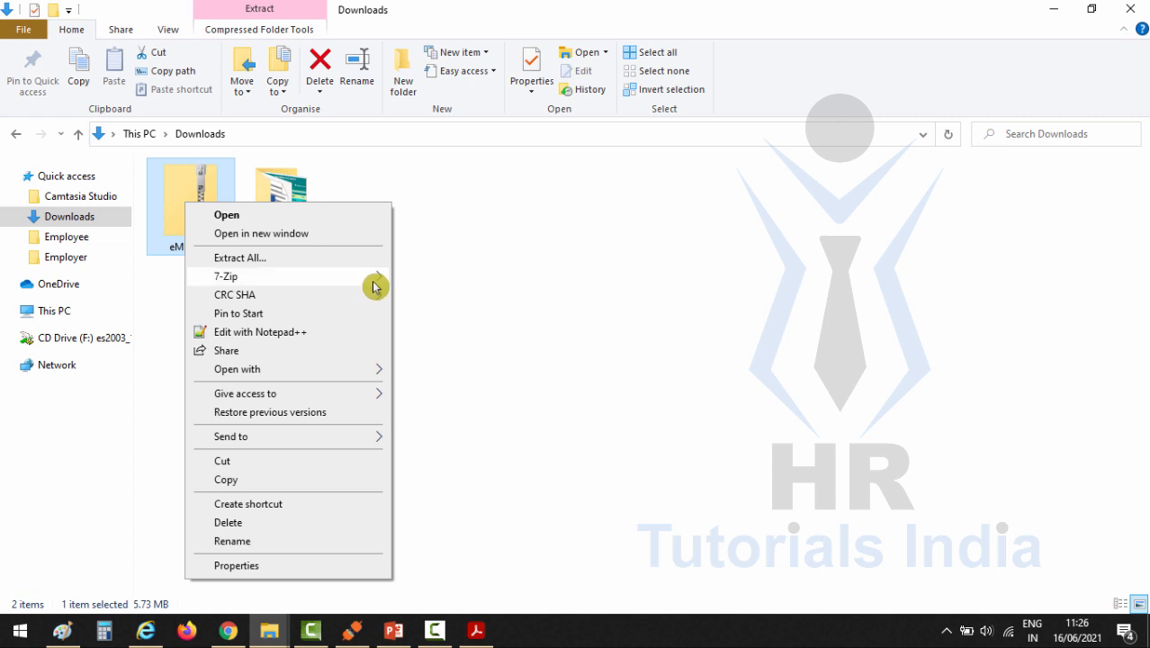
mouse_move(376, 279)
left_click(441, 334)
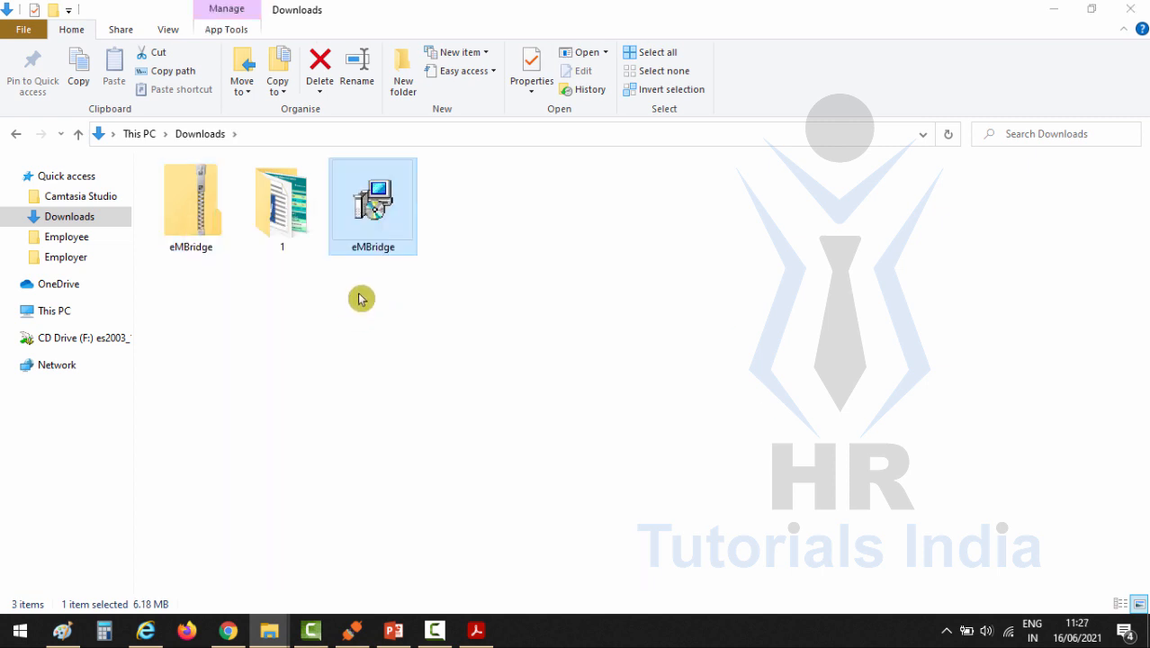
Step: Run the eMBridge installer as administrator and complete the setup with a desktop shortcut, letting it automatically close the running applications
right_click(379, 206)
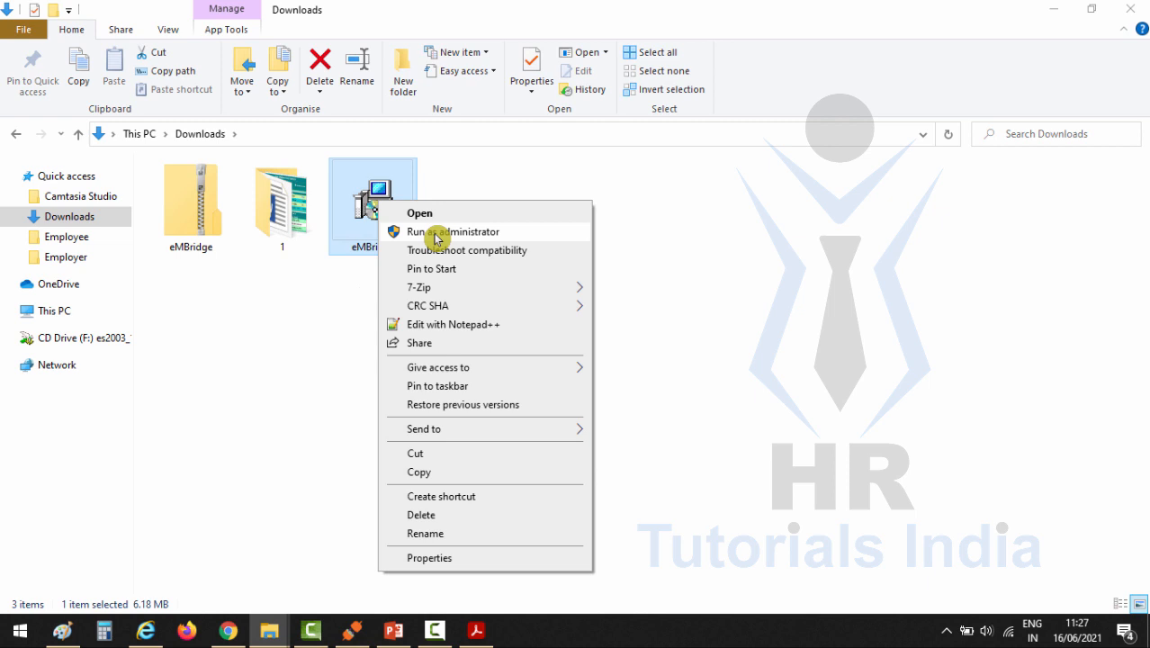
left_click(435, 236)
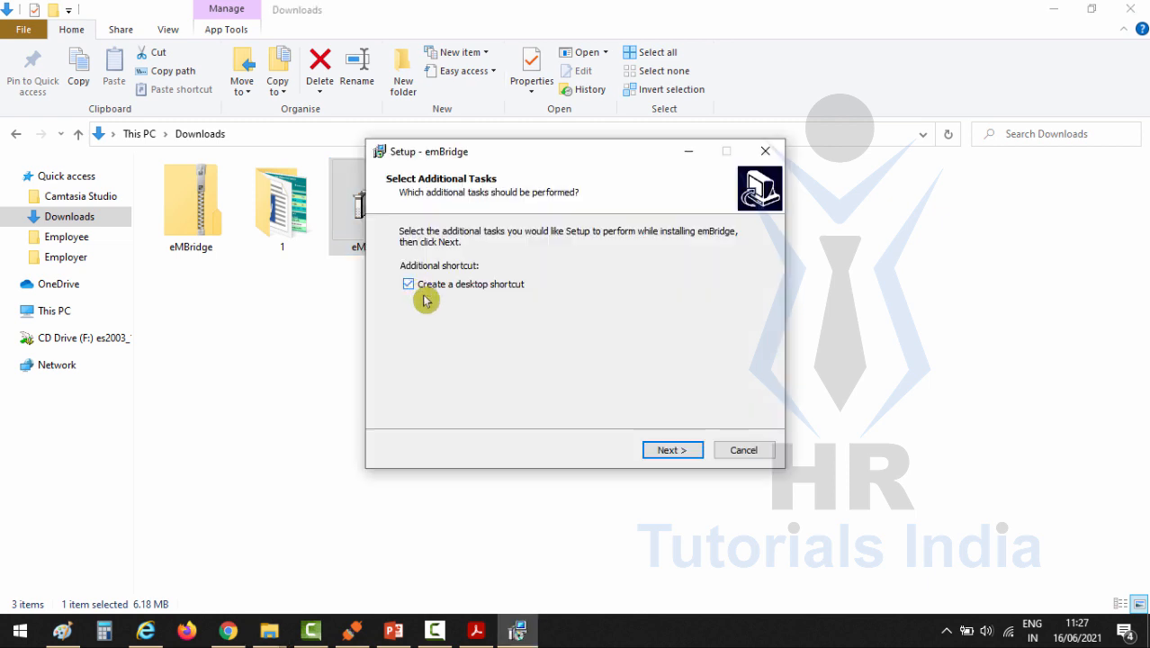
left_click(657, 457)
left_click(663, 452)
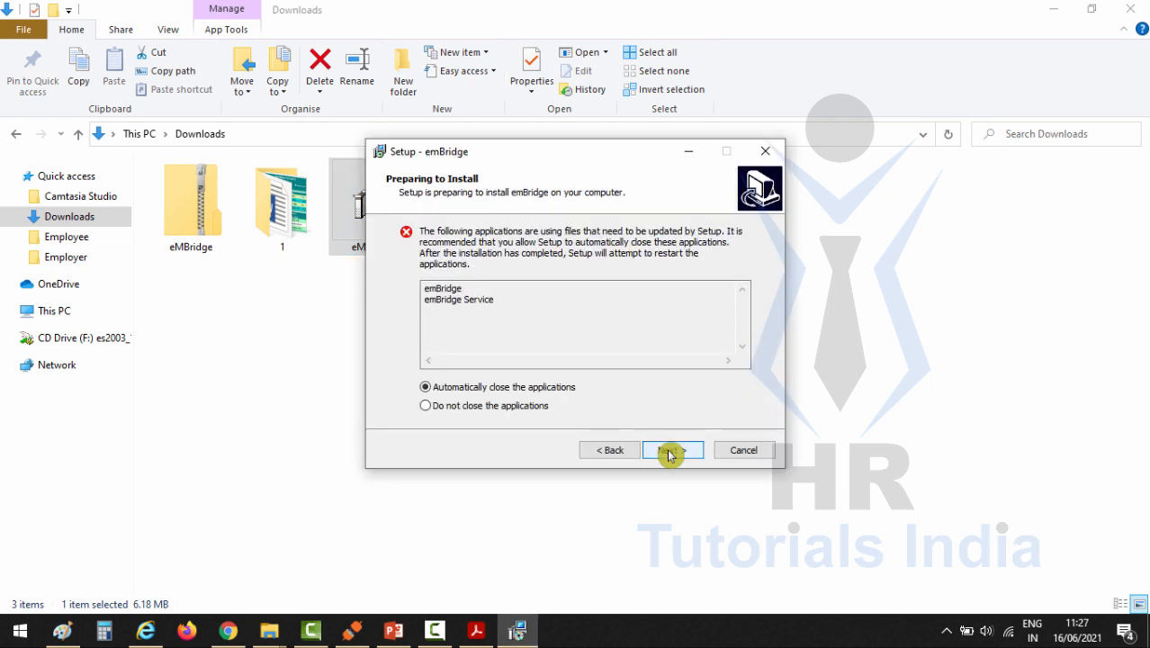
left_click(668, 451)
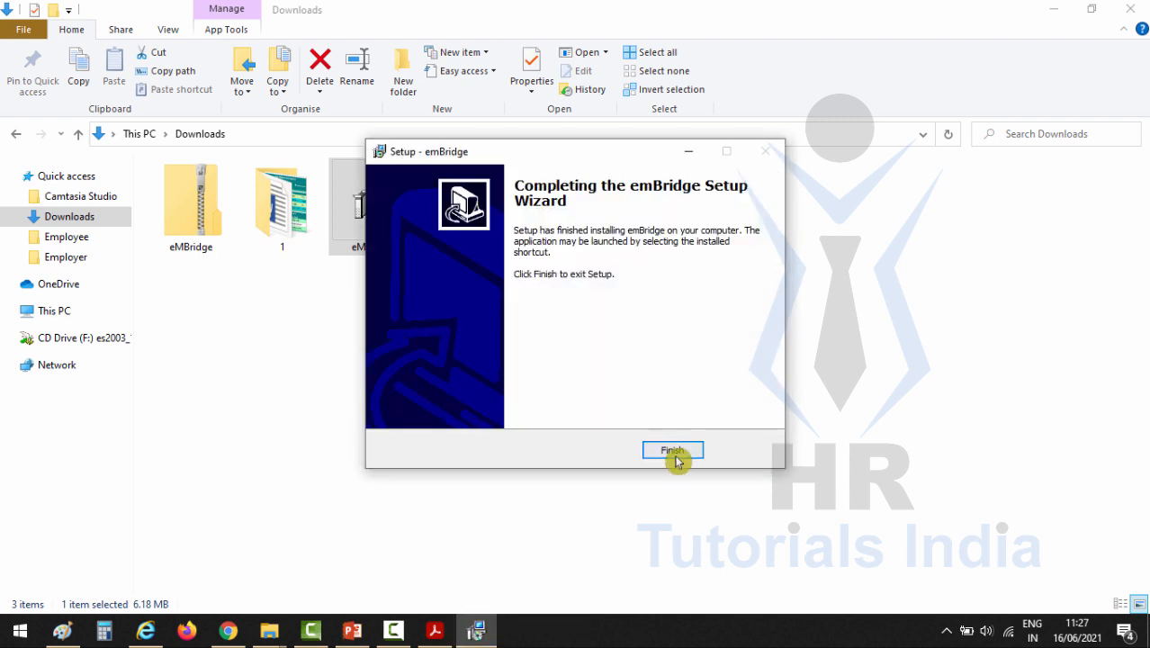
left_click(673, 453)
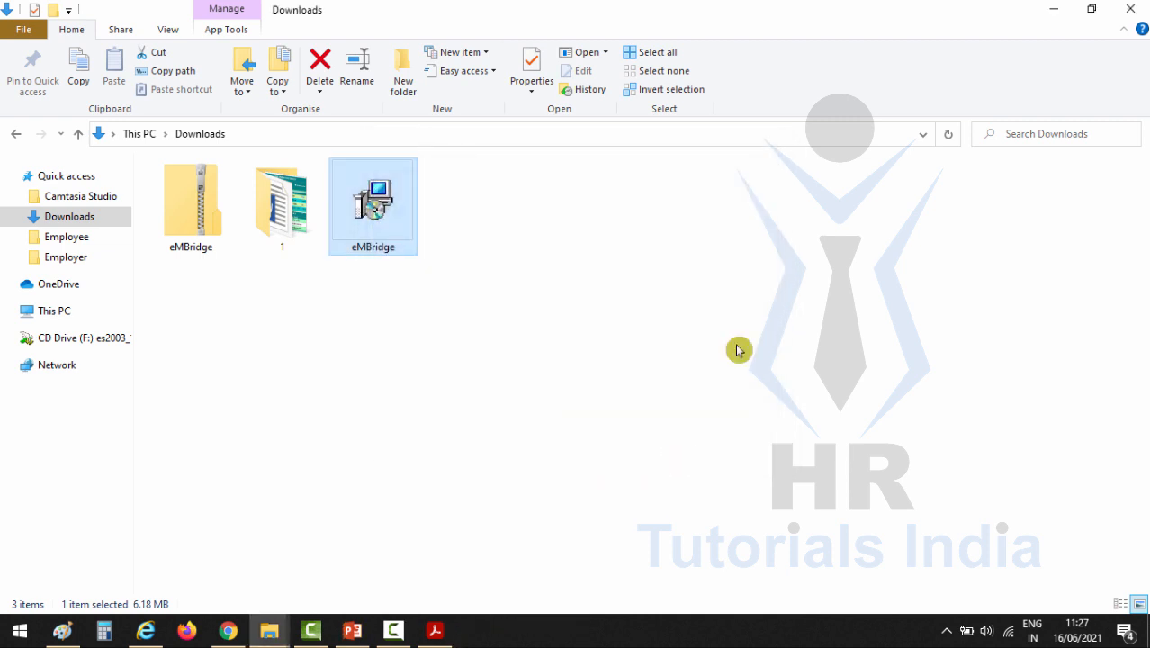
Step: Minimise the Downloads window and launch emBridge from its desktop shortcut
left_click(1054, 16)
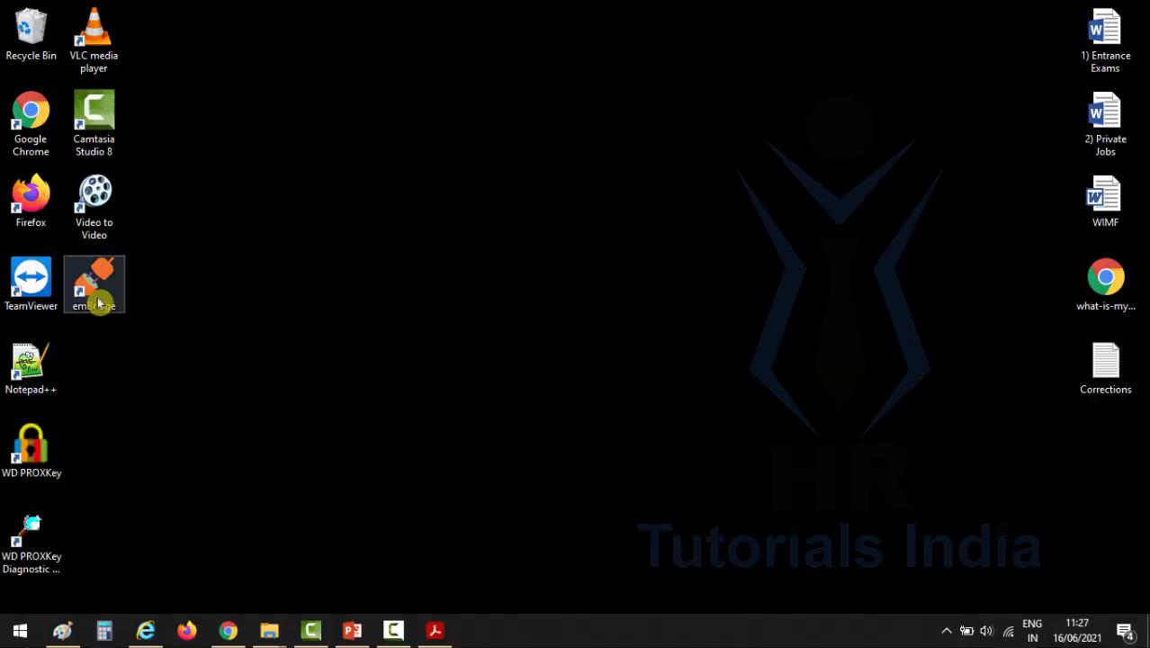
left_click(96, 280)
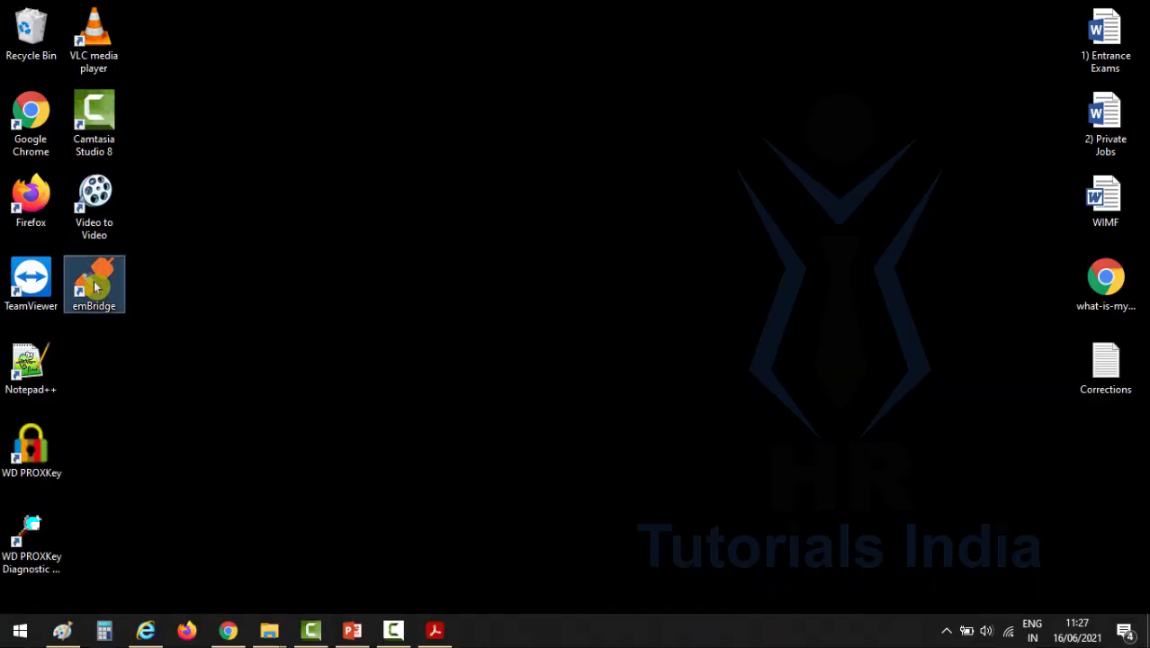
right_click(96, 262)
left_click(160, 312)
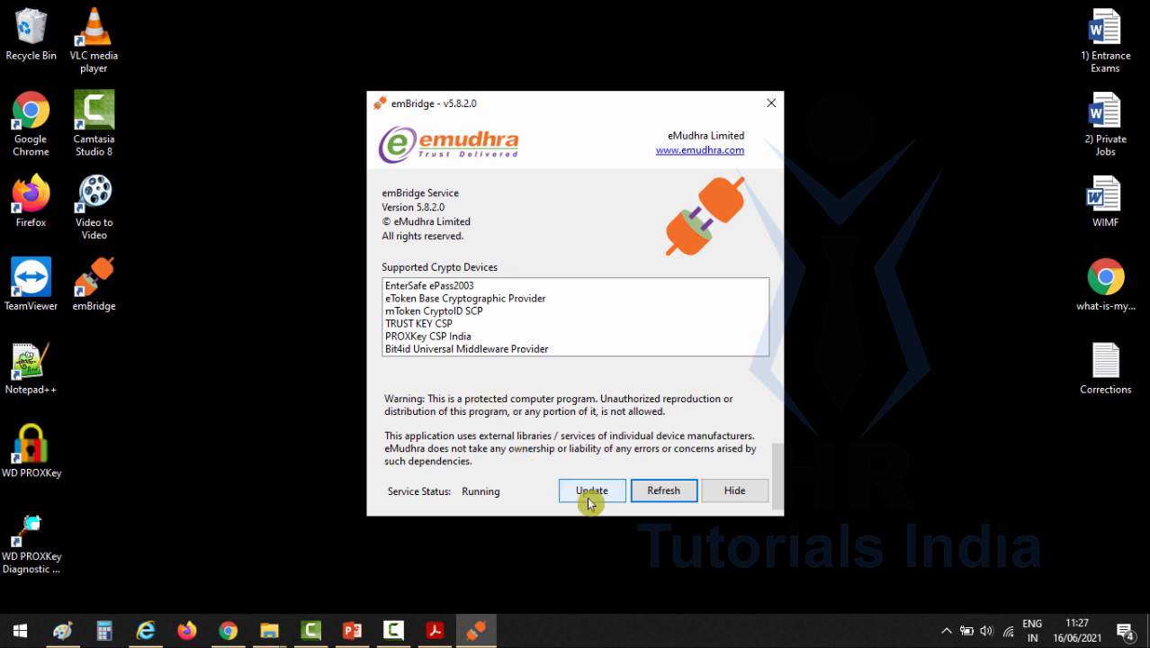
Step: Download and install the available emBridge update, and reopen emBridge from the desktop
left_click(590, 493)
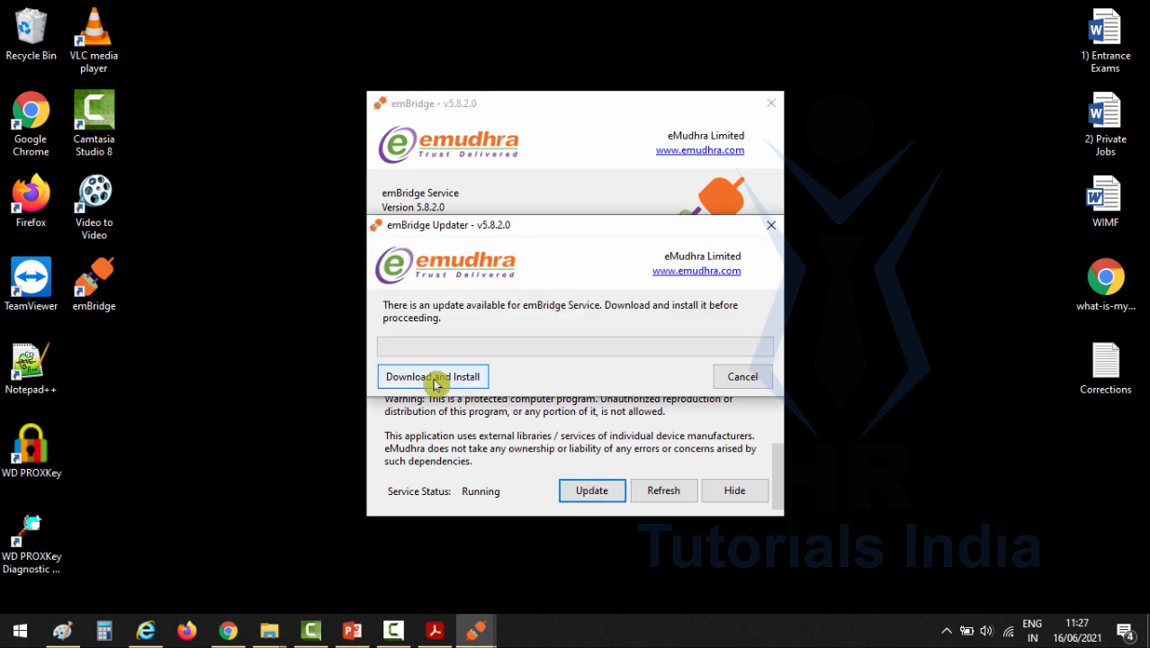
left_click(439, 379)
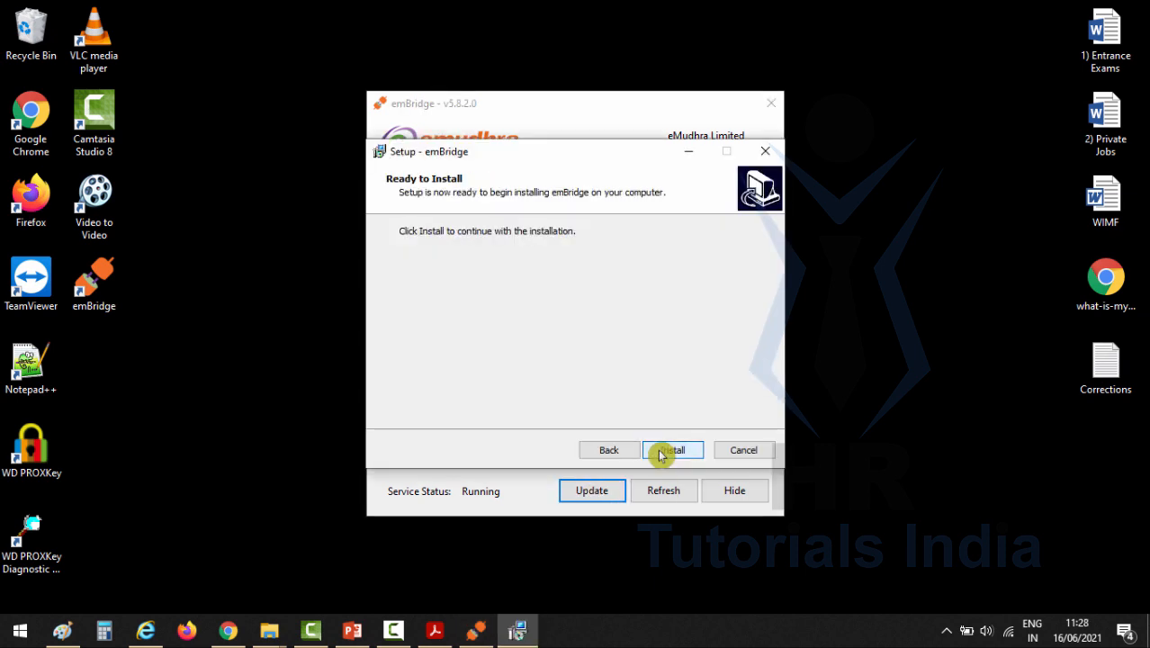
left_click(667, 453)
left_click(666, 453)
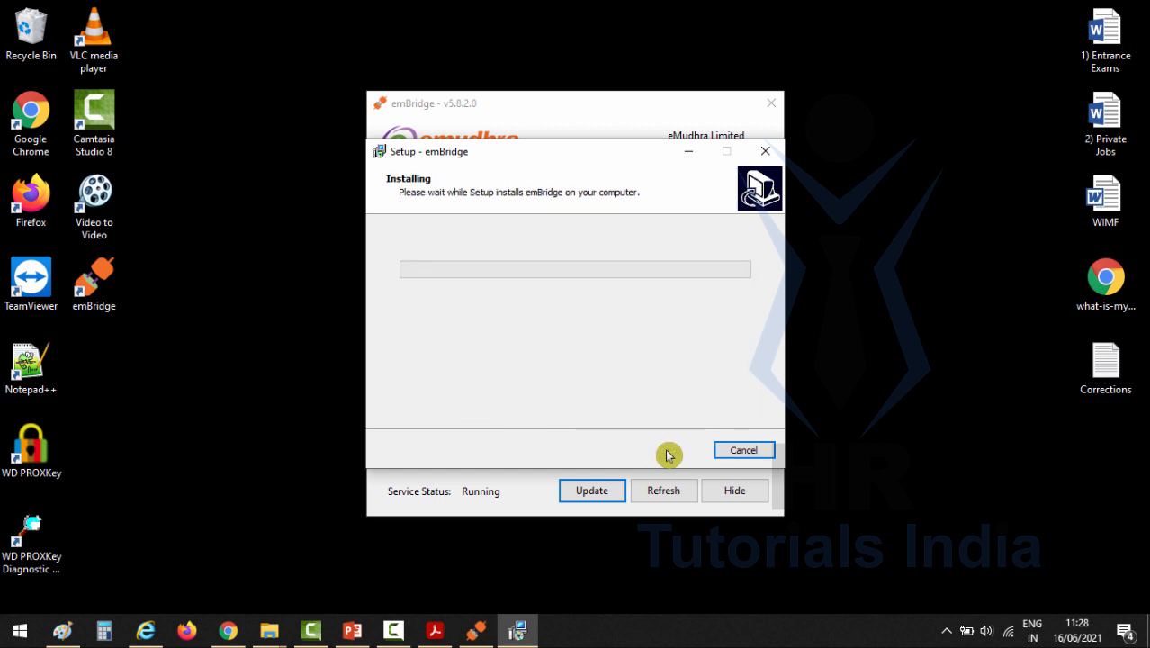
left_click(668, 451)
double_click(94, 281)
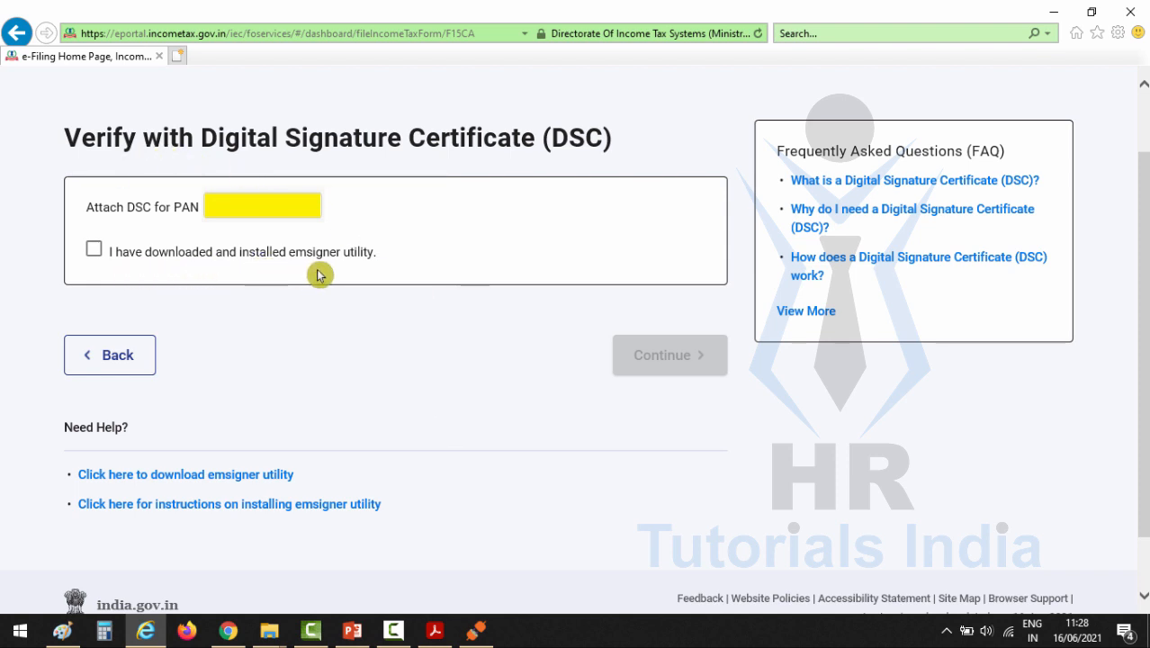
Step: Back on the e-Filing portal in Internet Explorer, declare the emsigner utility downloaded and installed, and continue to the Data Sign page
left_click(94, 253)
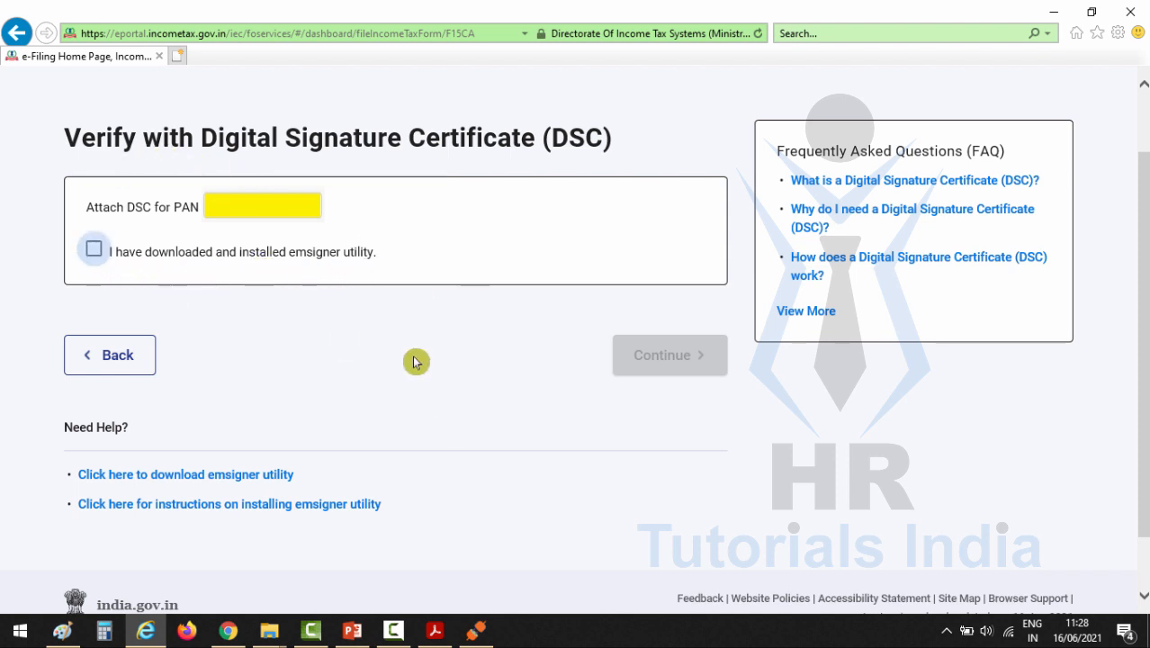
left_click(666, 367)
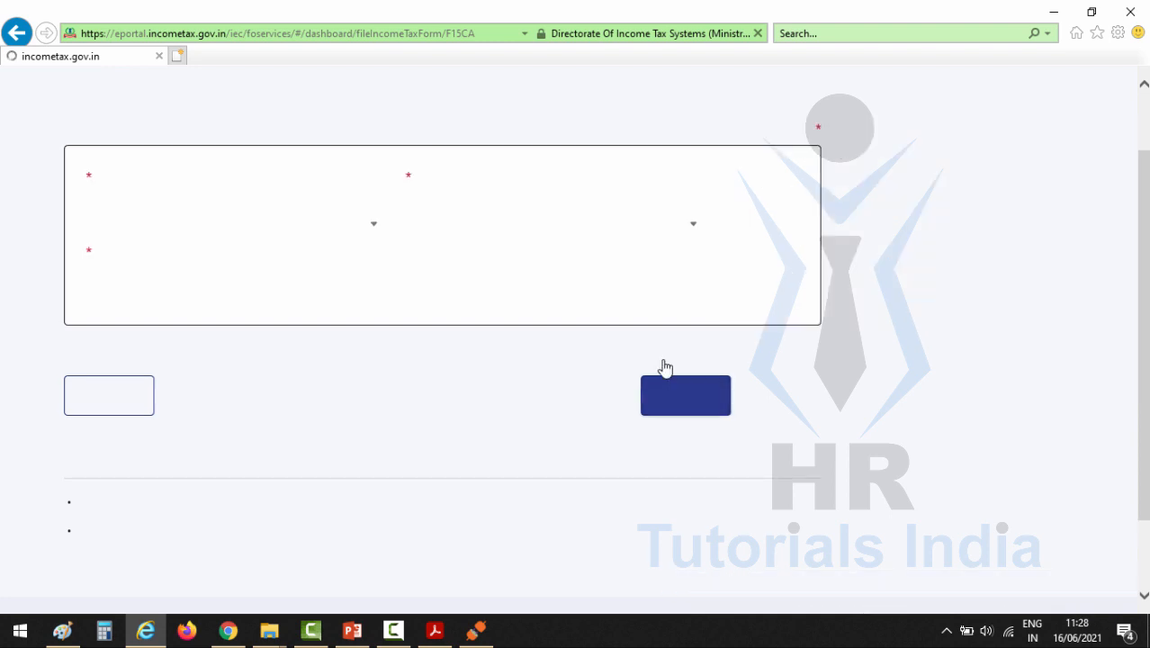
left_click_drag(65, 144, 187, 159)
left_click(282, 165)
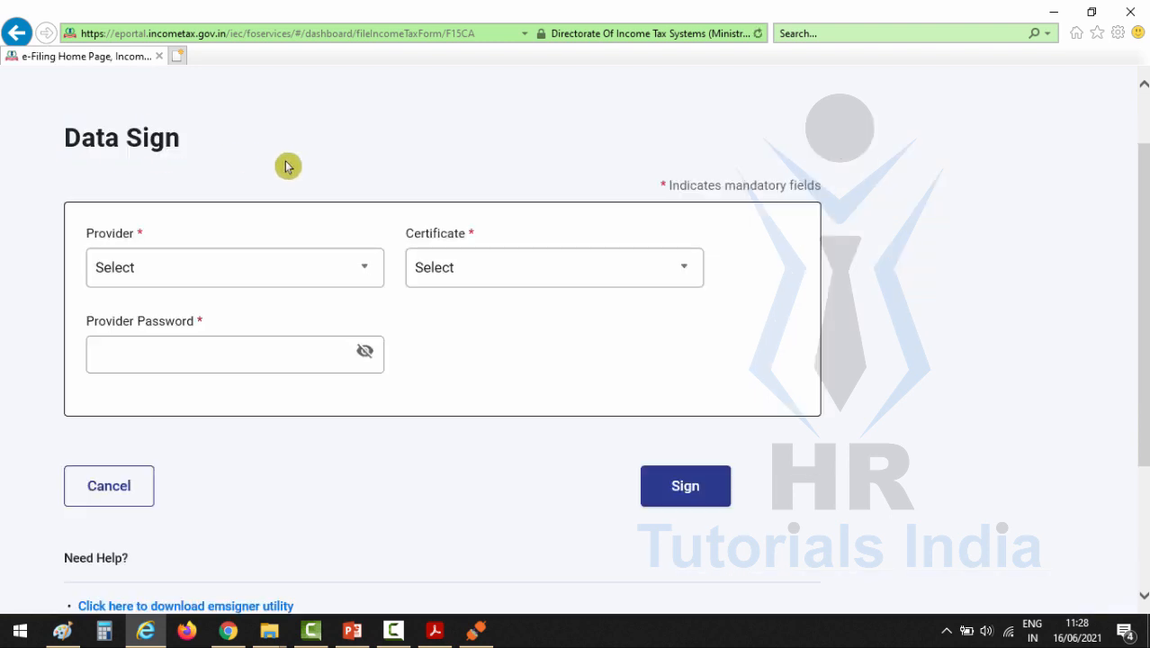
Step: Select the ePass V 2.0 token as the provider and TestKey as the certificate for signing
left_click(365, 279)
left_click(222, 328)
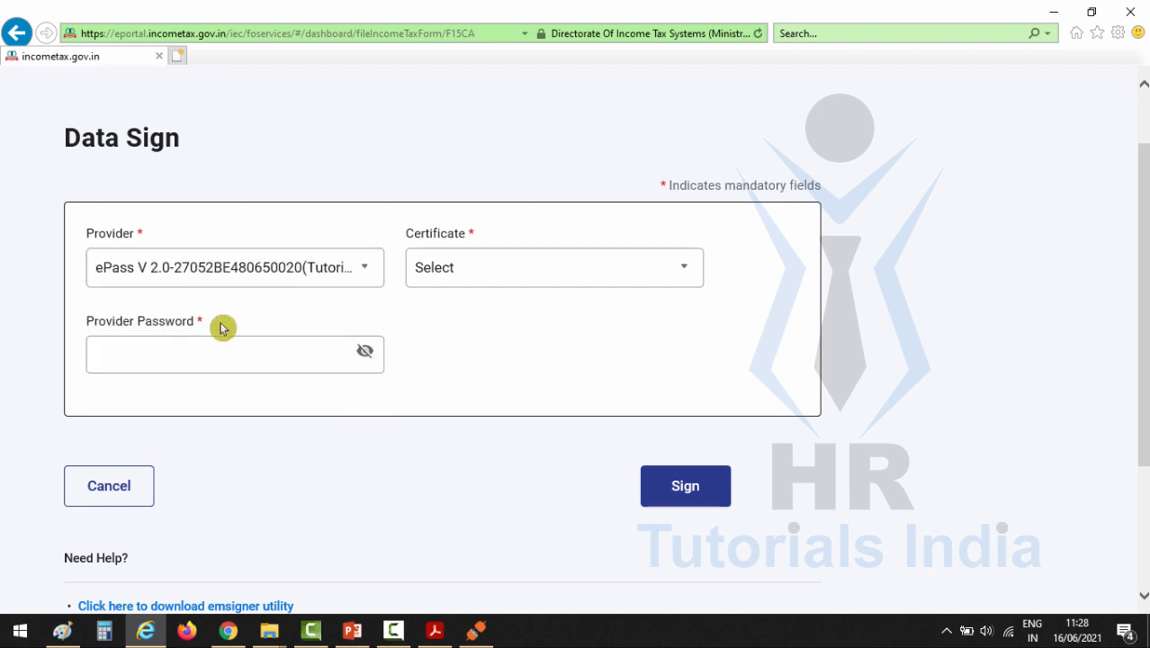
left_click(531, 277)
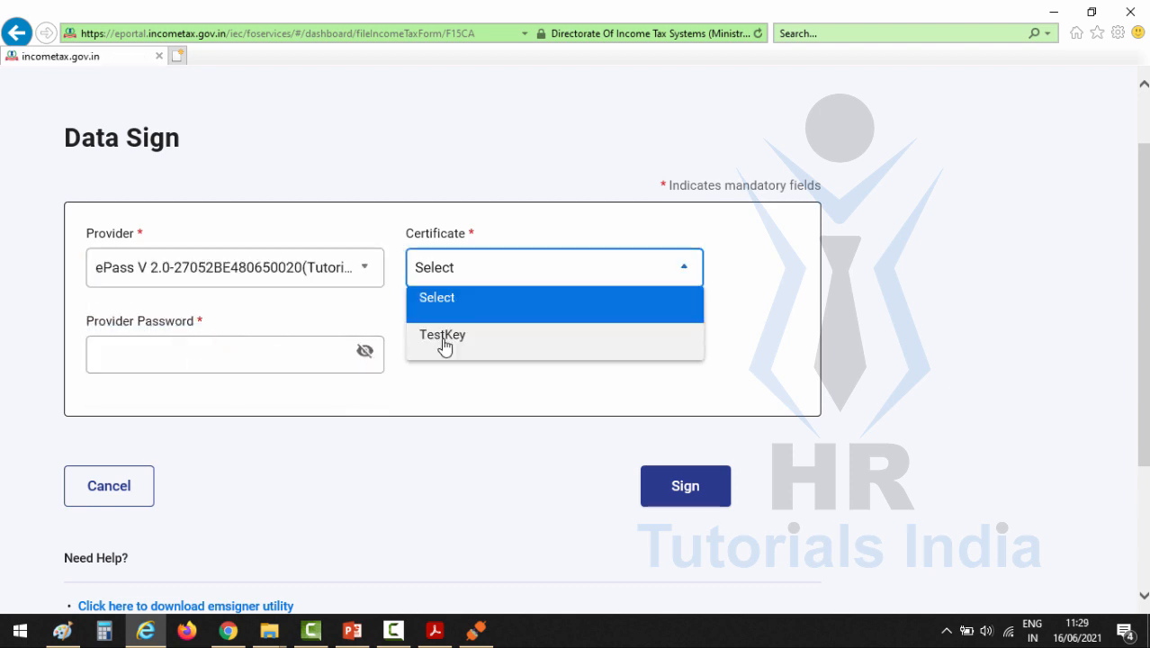
left_click(443, 342)
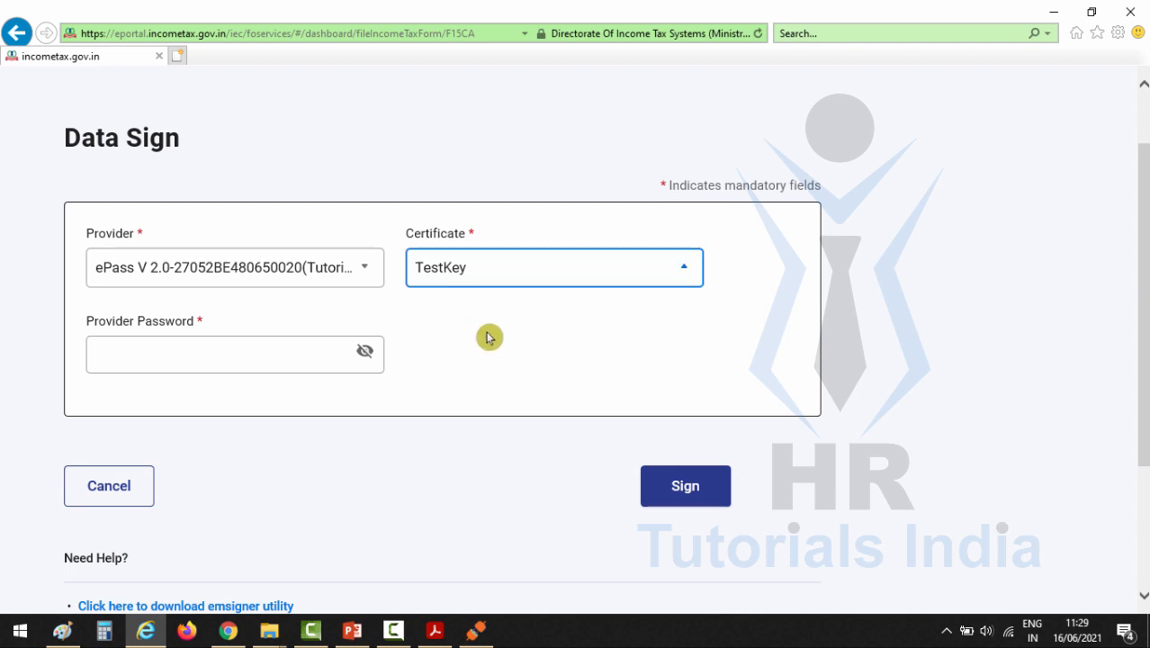
Step: Paste the provider password, sign the data, and confirm the submission of Form 15CA
left_click(130, 356)
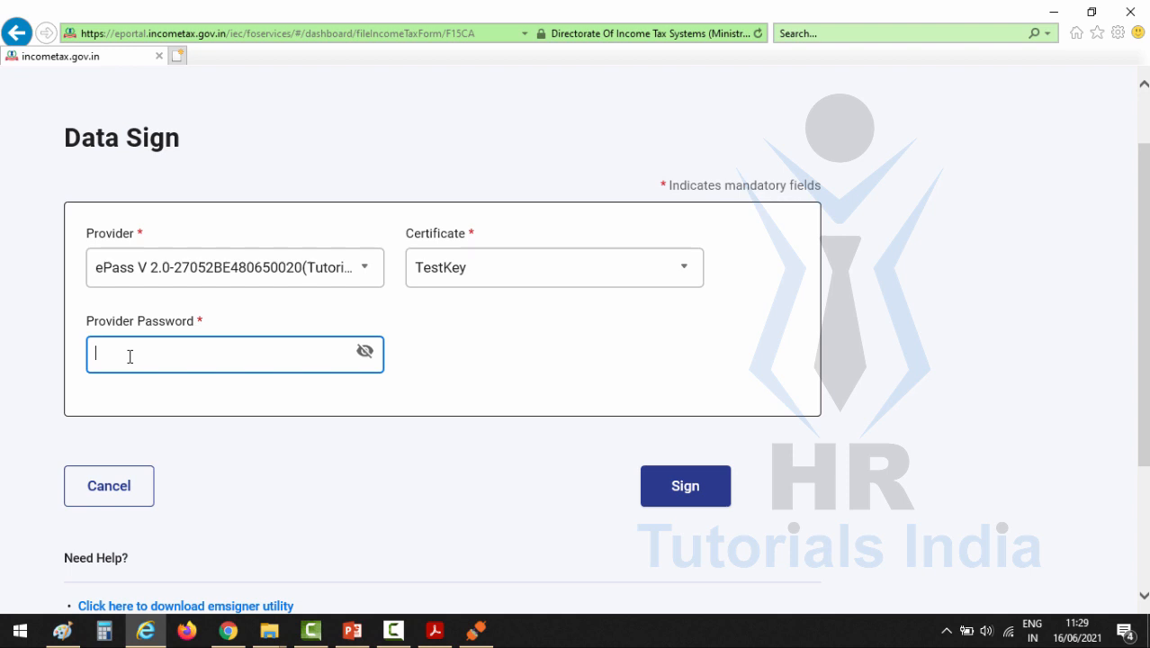
key("ctrl+v")
left_click(686, 494)
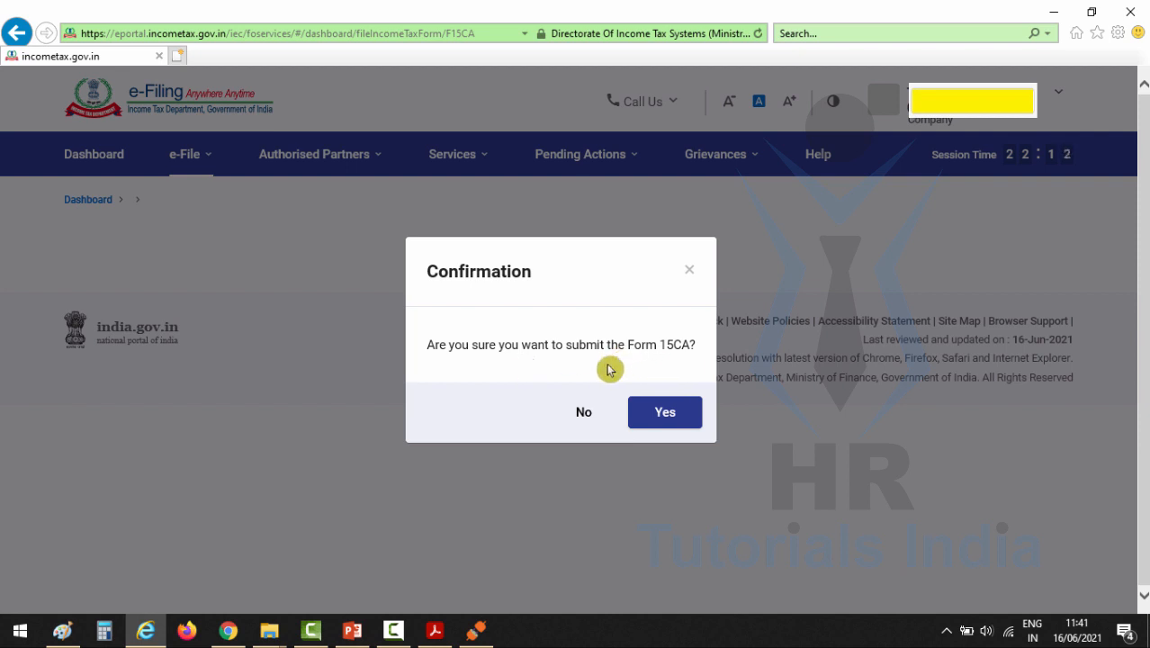
left_click(665, 419)
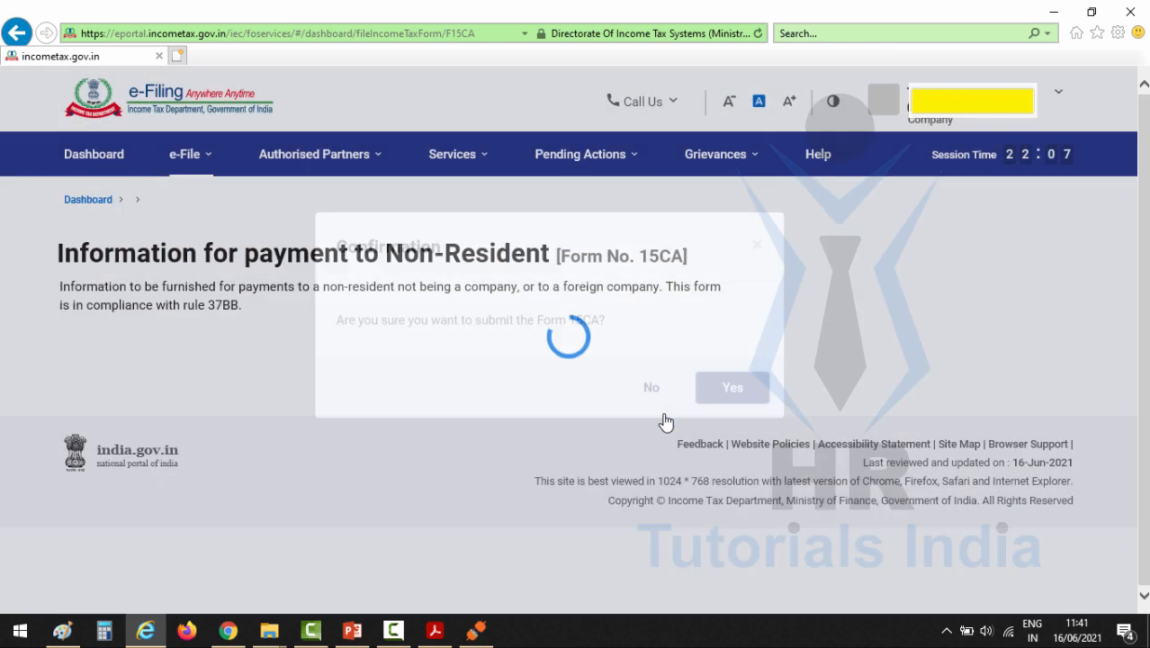